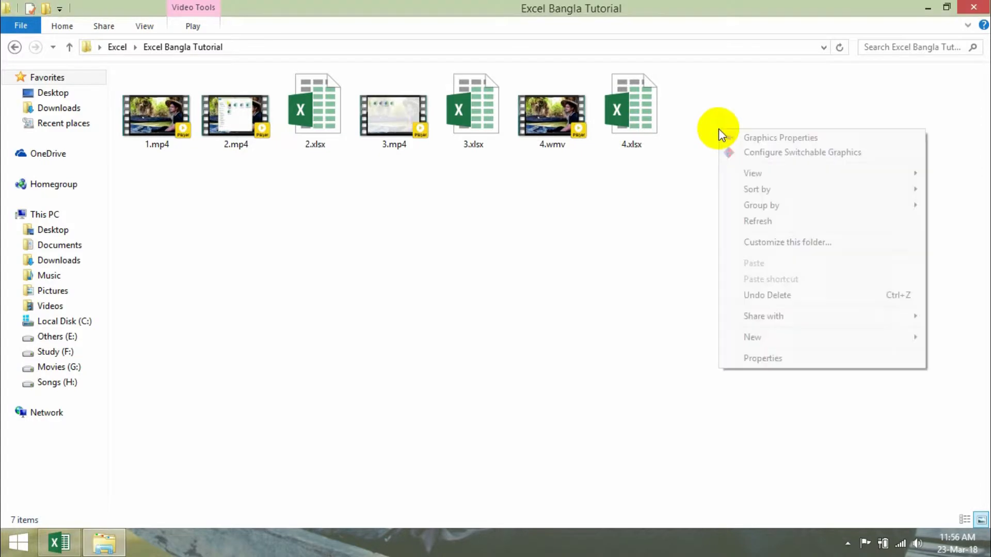
Step: Create a new Excel worksheet file named 5 in the Excel Bangla Tutorial folder and open it
mouse_move(767, 336)
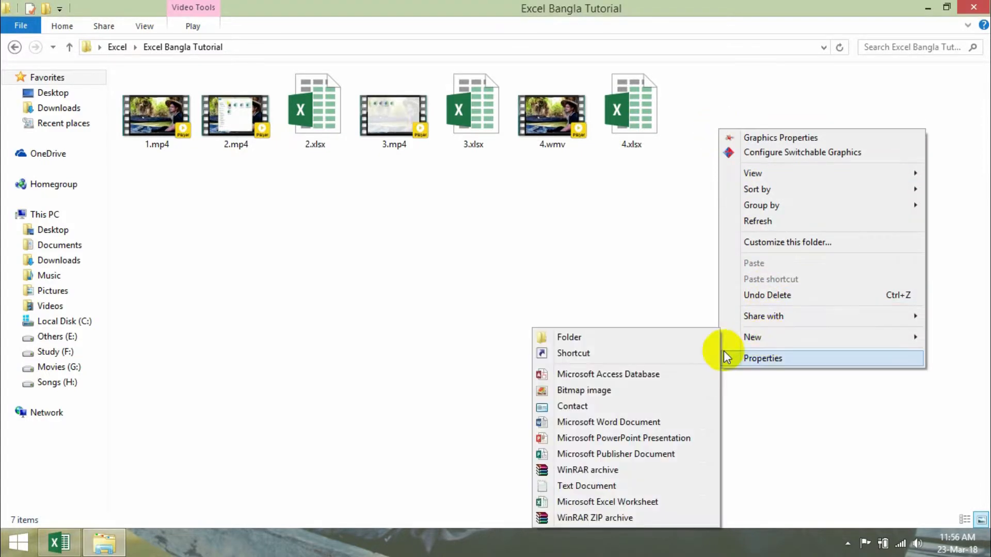
click(601, 503)
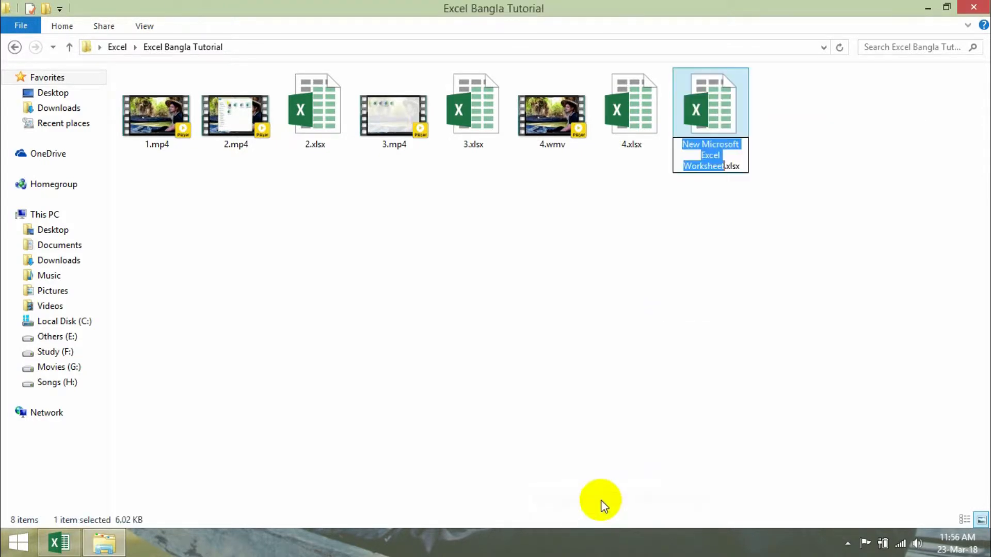
text(5)
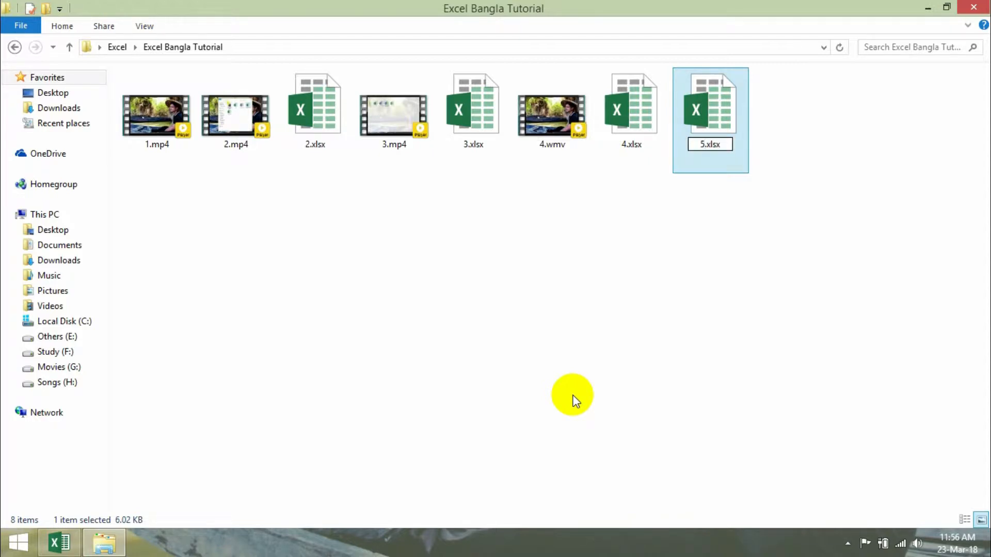
key(Return)
key(Return)
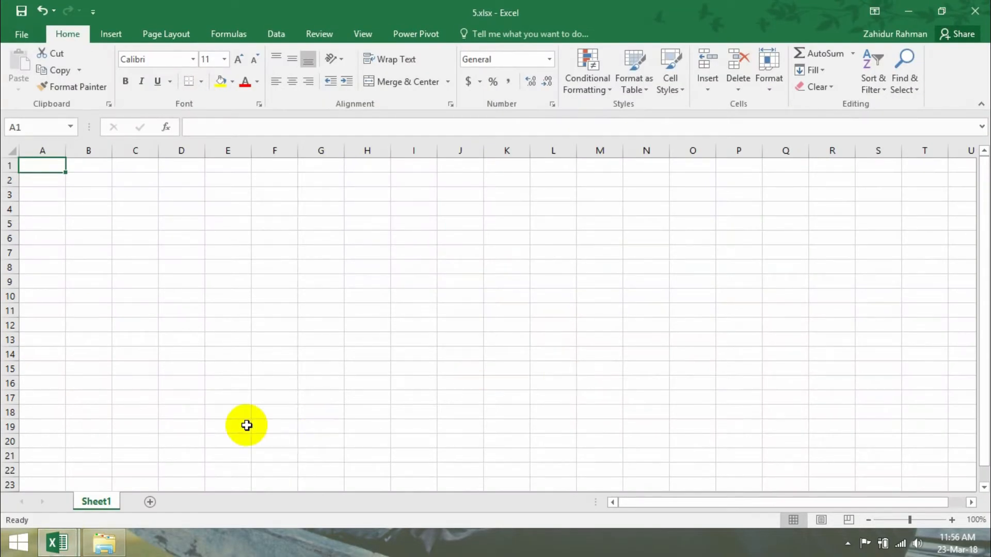
Step: Paste the copied list of computer items and their prices into the sheet, starting at cell F6
click(230, 223)
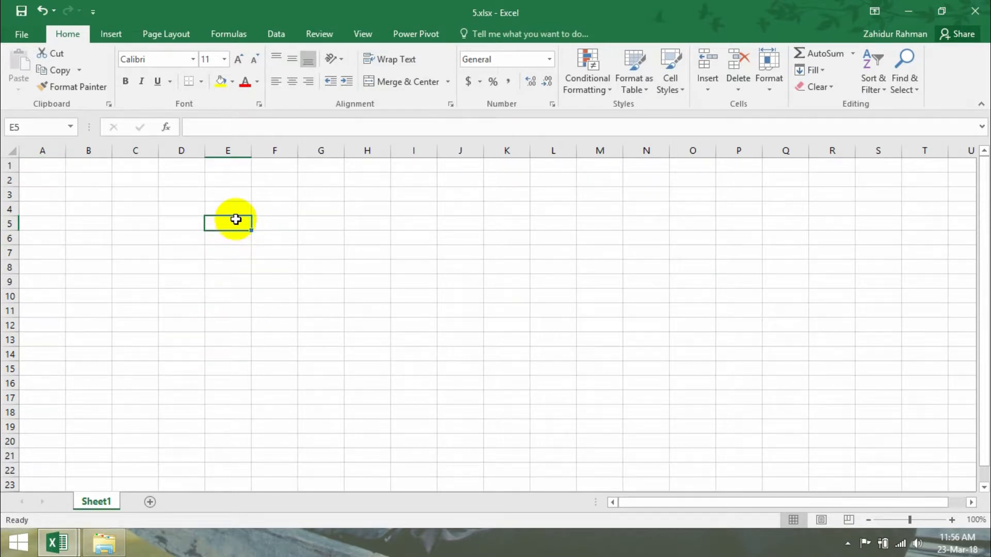
key(ctrl+c)
click(293, 239)
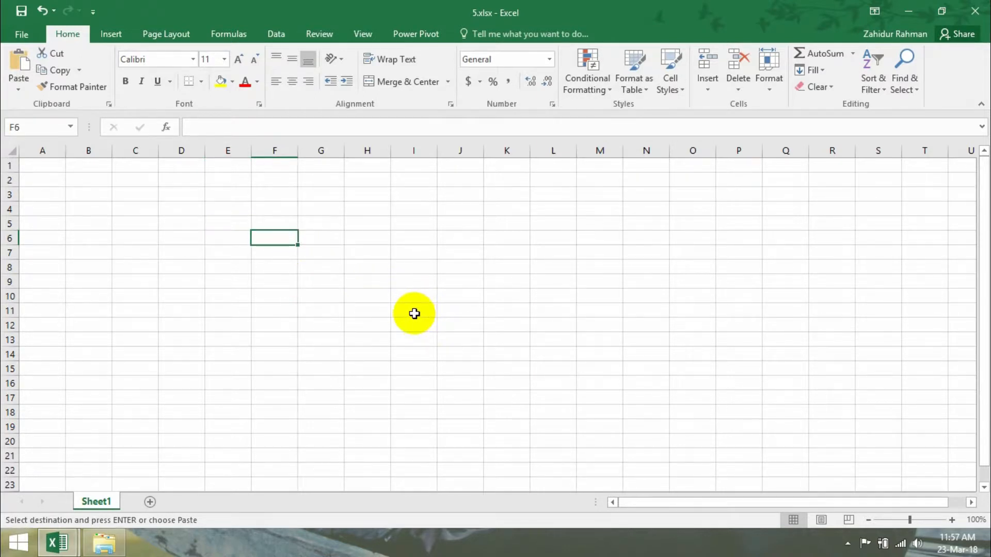
key(ctrl+v)
click(385, 343)
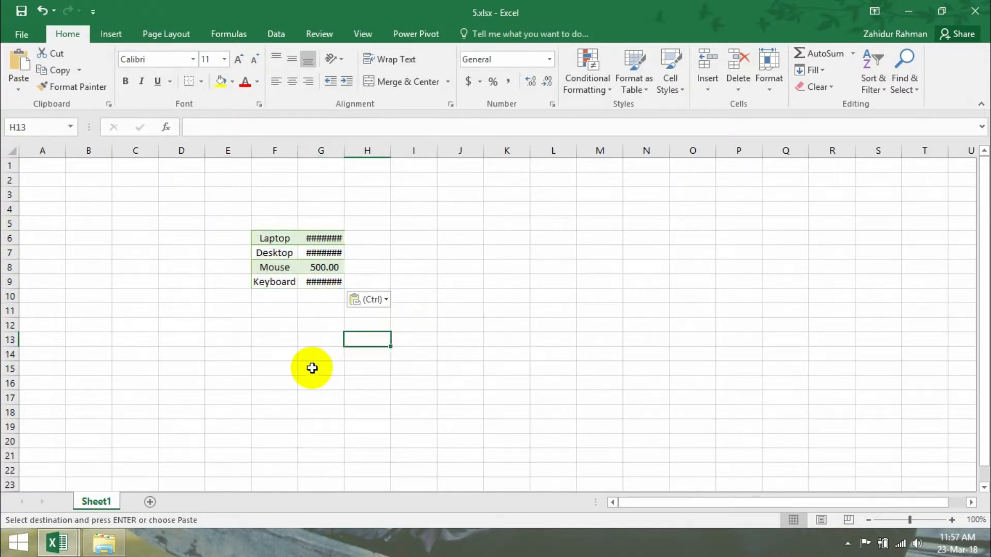
Step: Apply the Normal cell style to the pasted items and prices in F6:G9
click(316, 267)
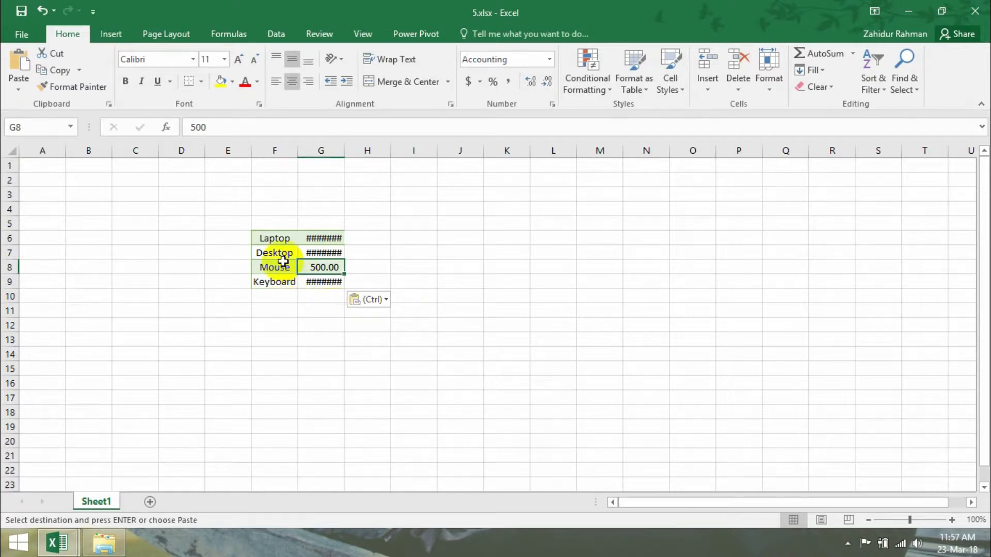
drag(276, 238, 332, 278)
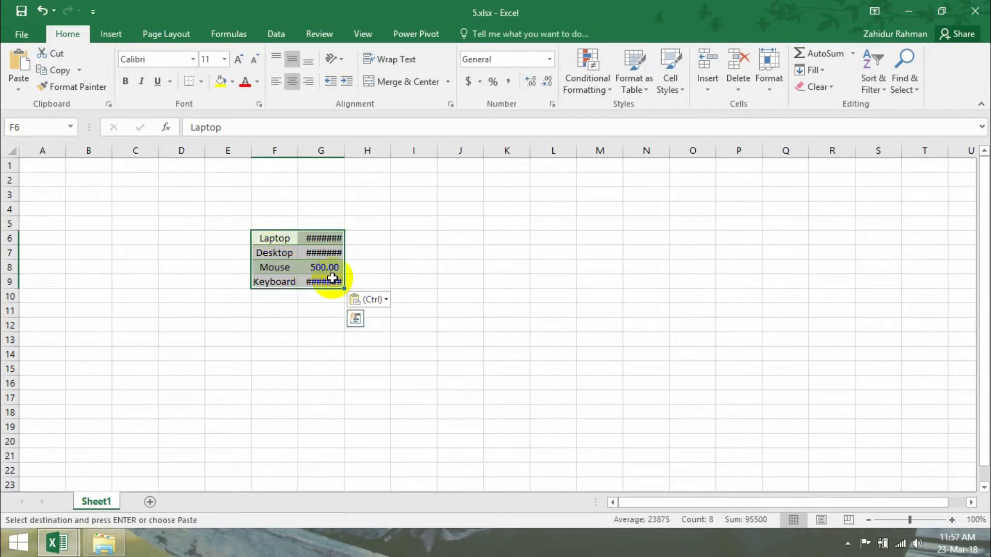
click(676, 79)
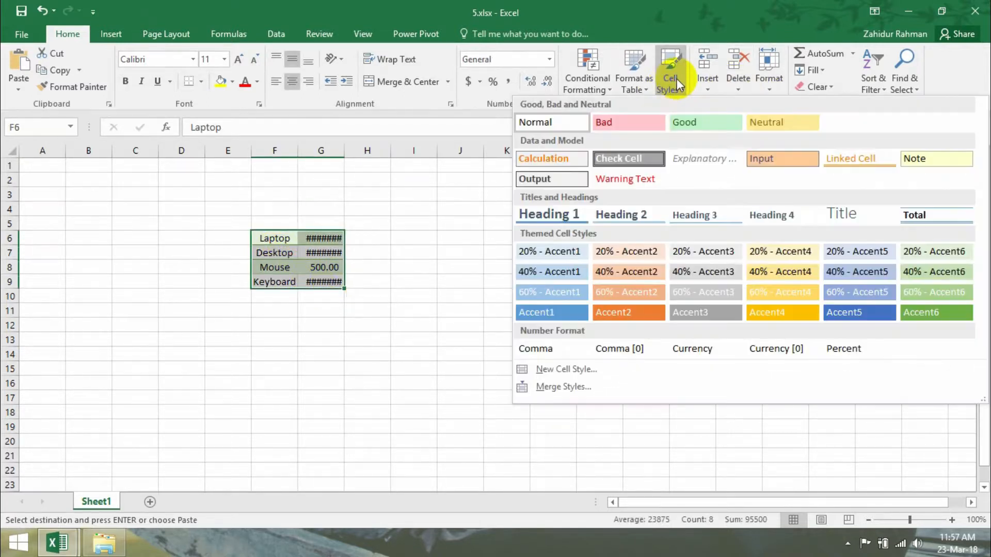
click(570, 121)
click(418, 266)
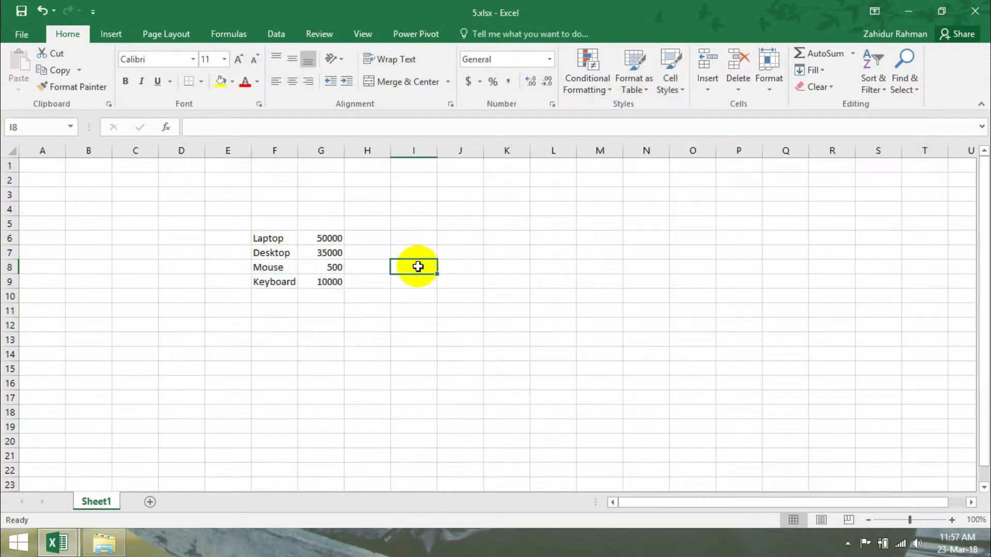
Step: Enter the column headers Items, Price, Quantity, Revenue and % in cells F5 to J5
click(265, 226)
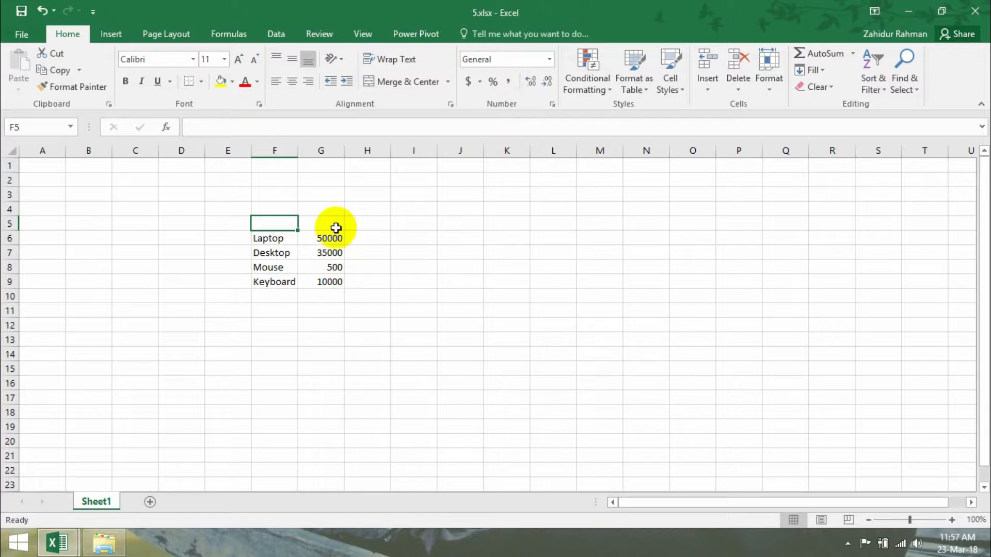
text(Items)
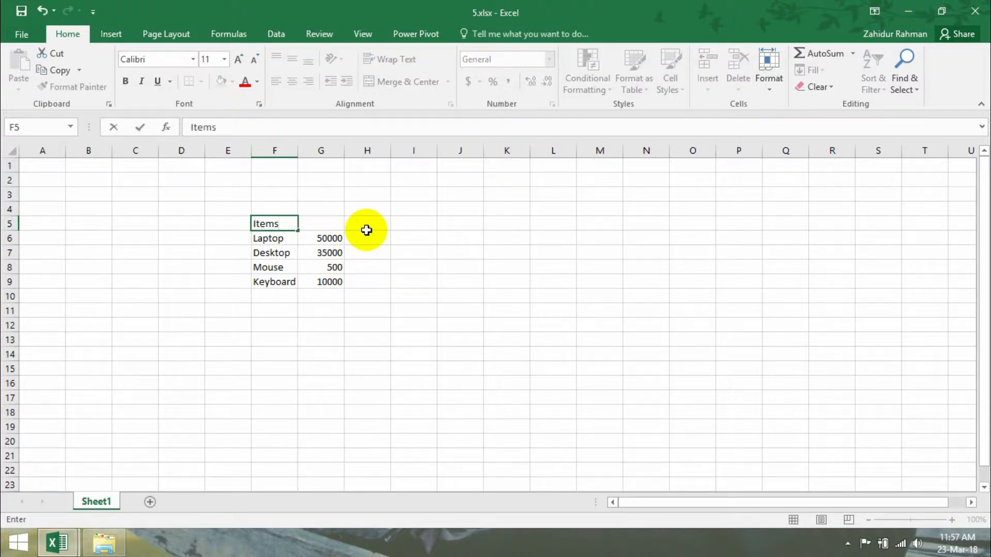
click(322, 221)
text(P)
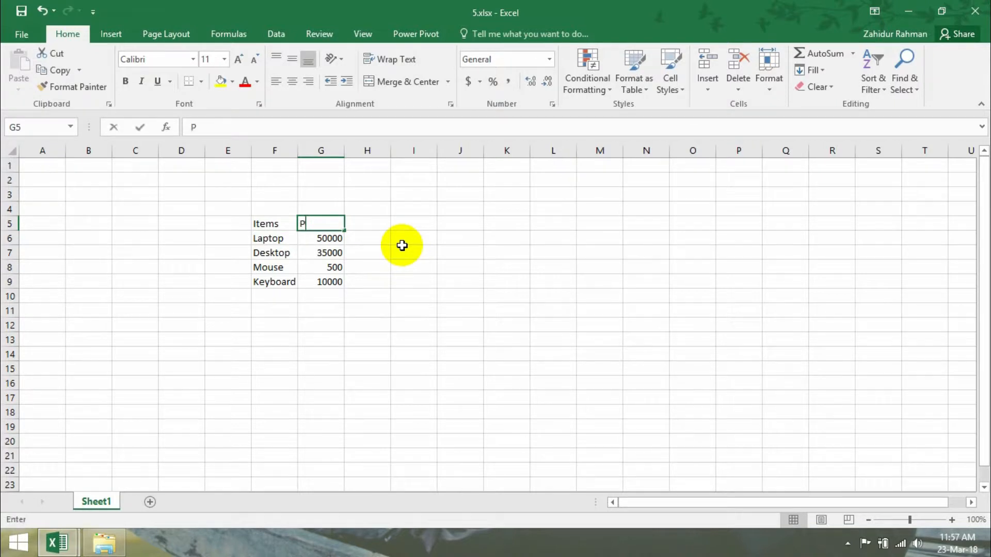
text(rice)
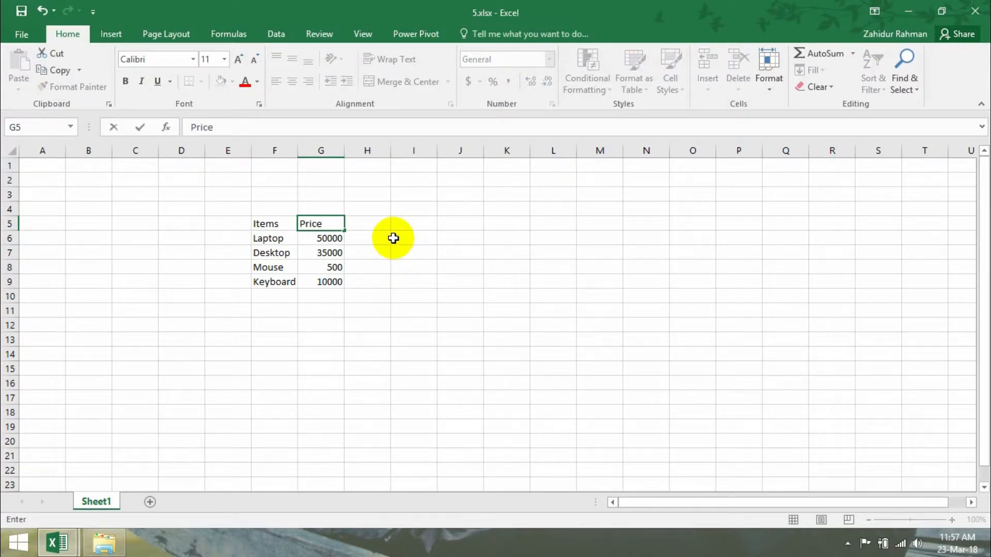
click(377, 220)
text(Quantity)
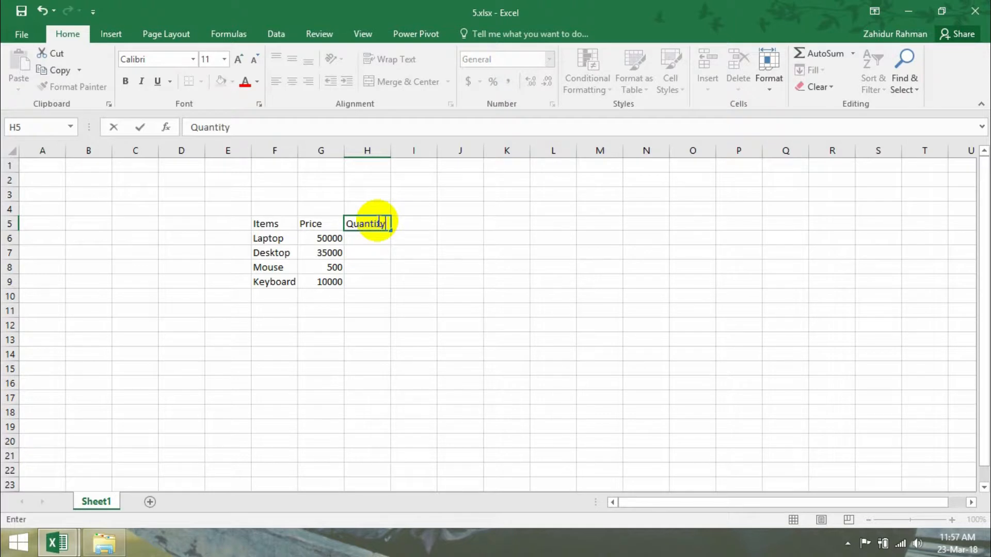
click(403, 227)
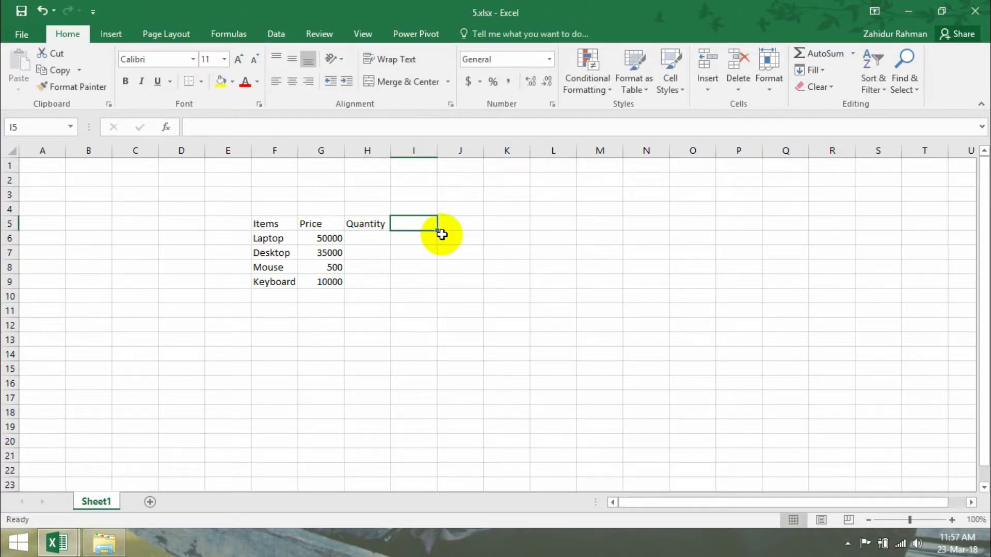
text(Revenue)
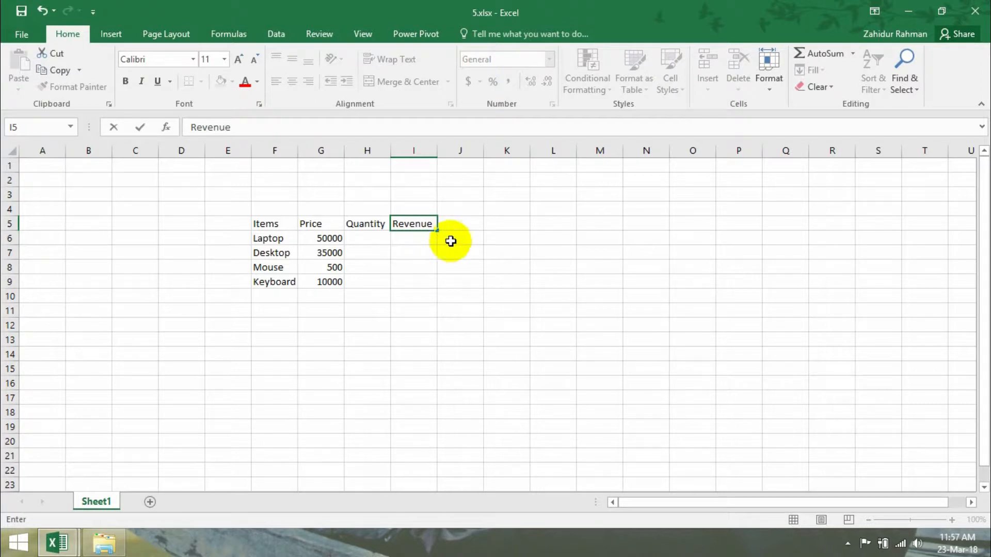
click(454, 224)
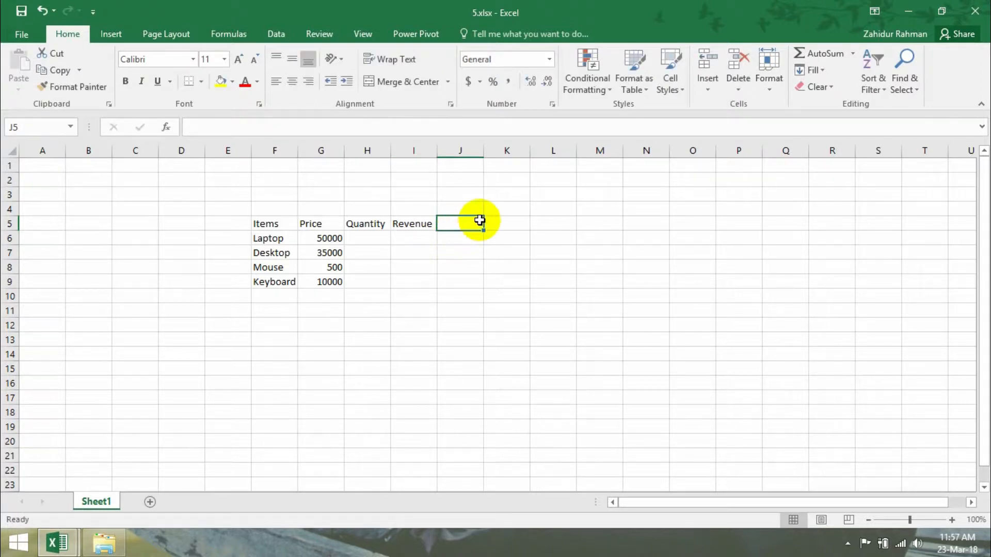
text(%)
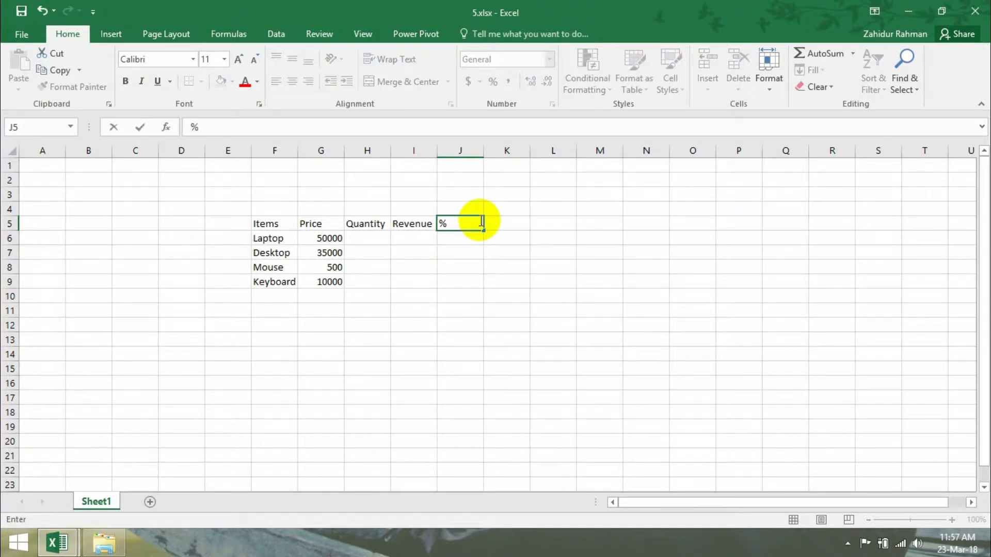
Step: Enter the quantities 3, 2, 8 and 6 for Laptop, Desktop, Mouse and Keyboard in H6:H9
click(373, 238)
text(3)
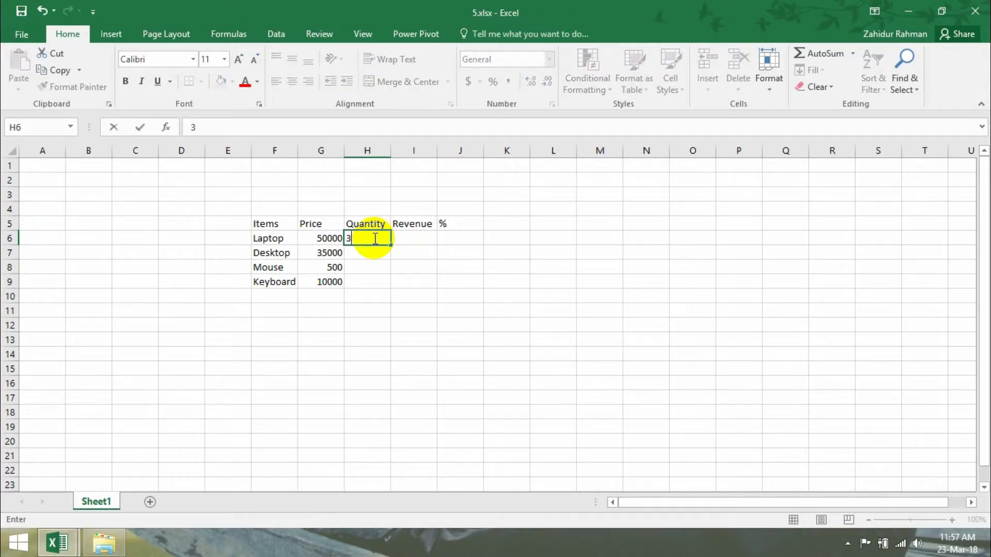
click(379, 252)
text(2)
click(380, 271)
text(8)
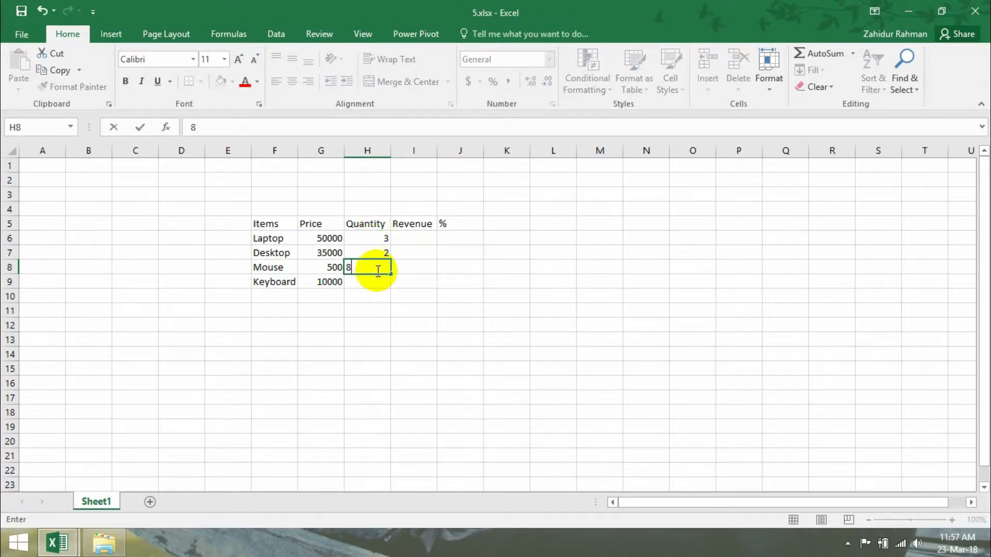
click(377, 281)
text(6)
click(398, 240)
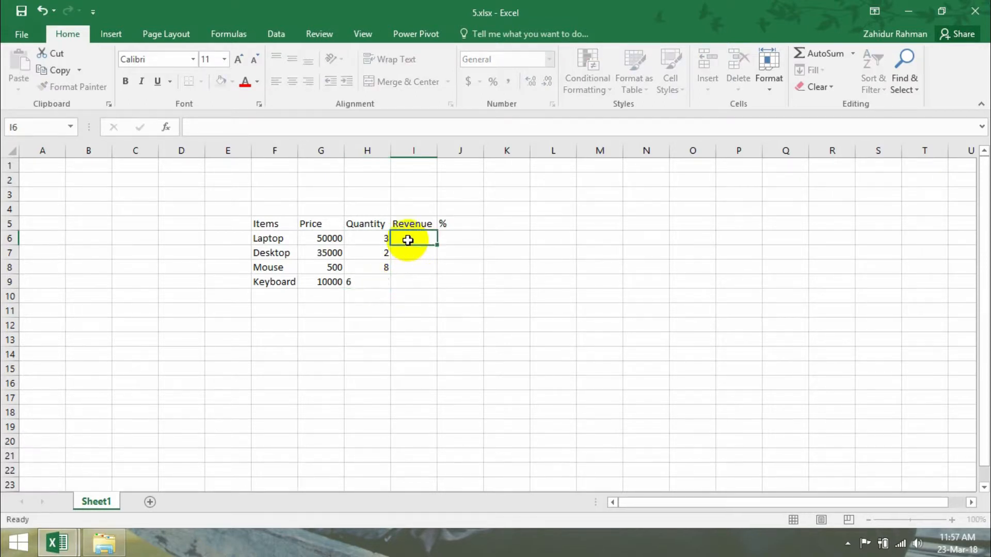
Step: Calculate the Laptop revenue in I6 as price times quantity with the formula =G6*H6
click(281, 240)
click(316, 243)
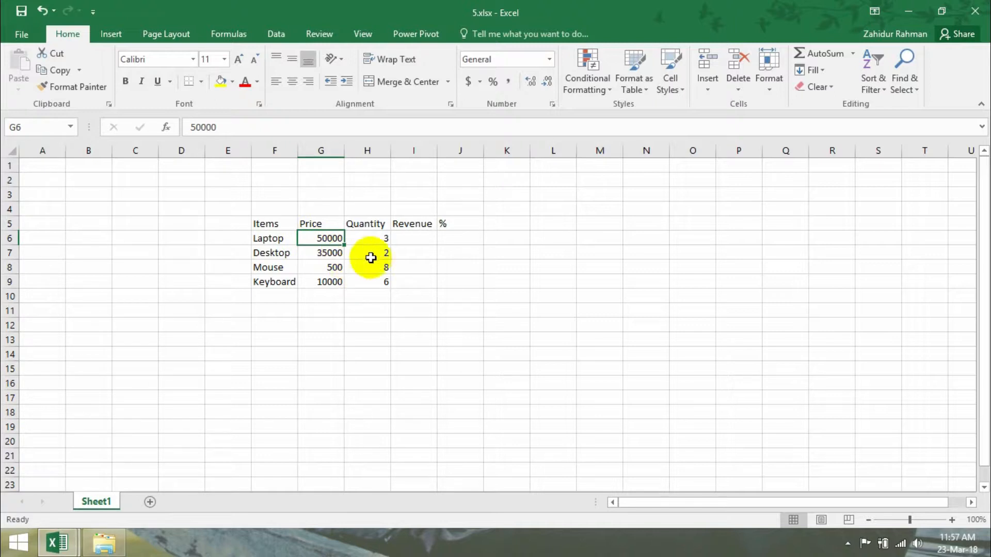
click(381, 242)
click(408, 239)
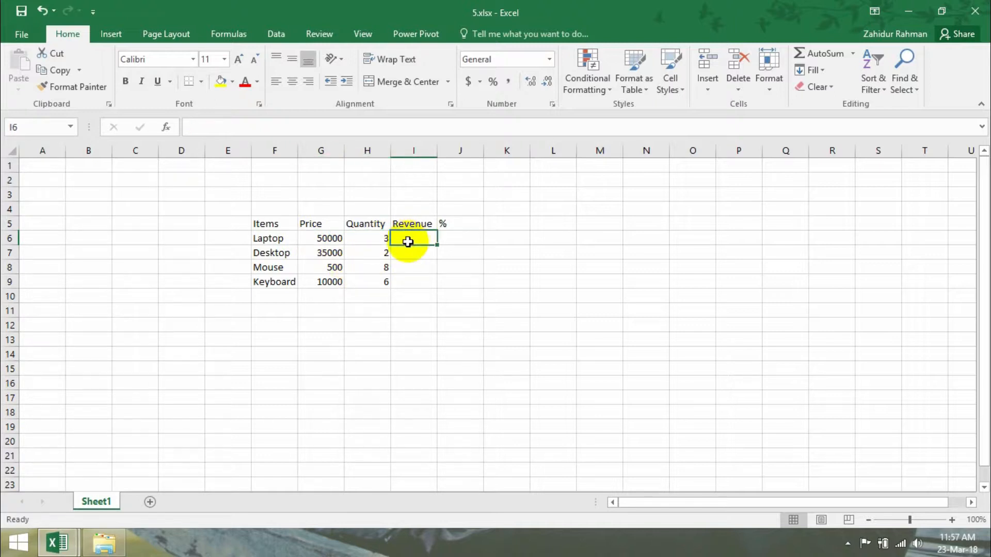
text(=)
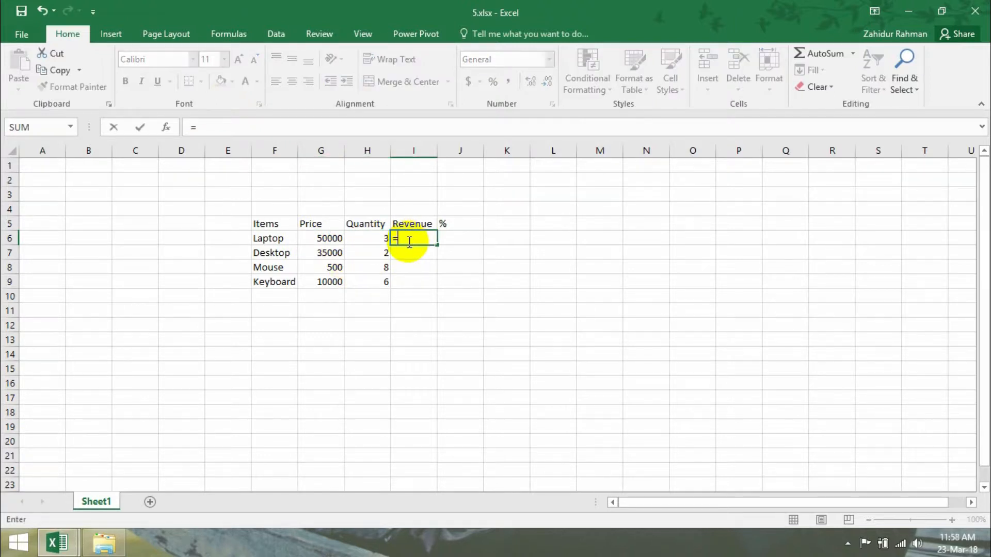
click(333, 240)
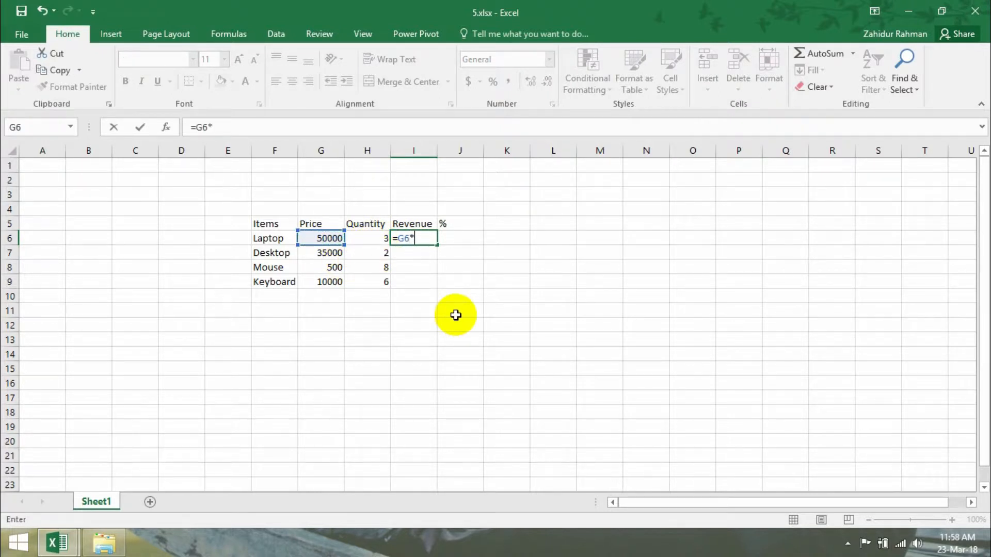
click(380, 238)
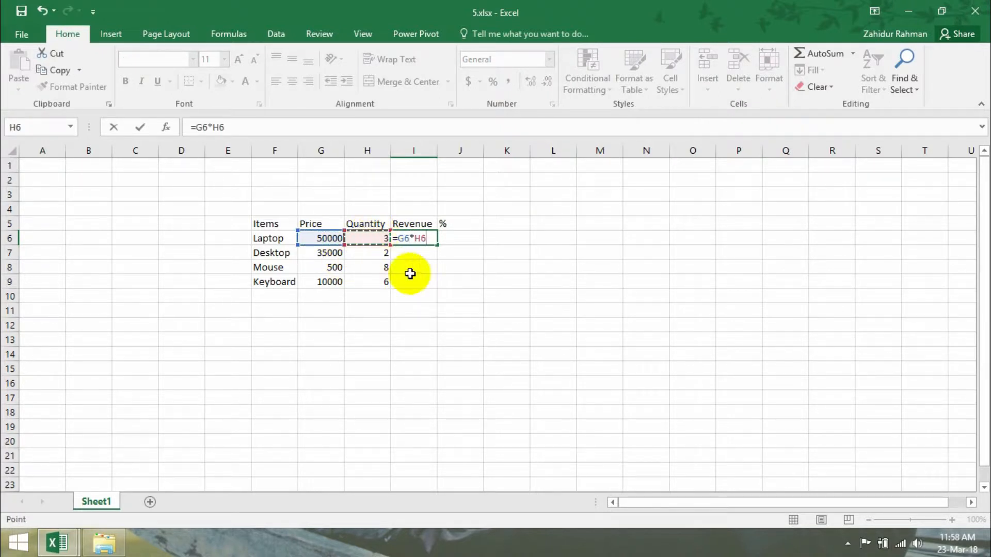
key(Return)
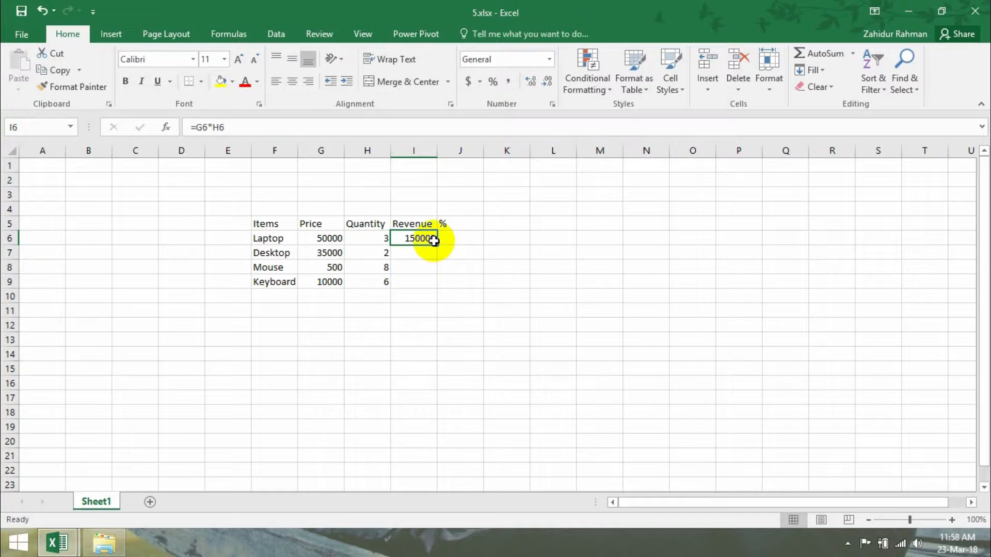
Step: Fill the revenue formula from I6 down to I9 for the remaining items
click(443, 279)
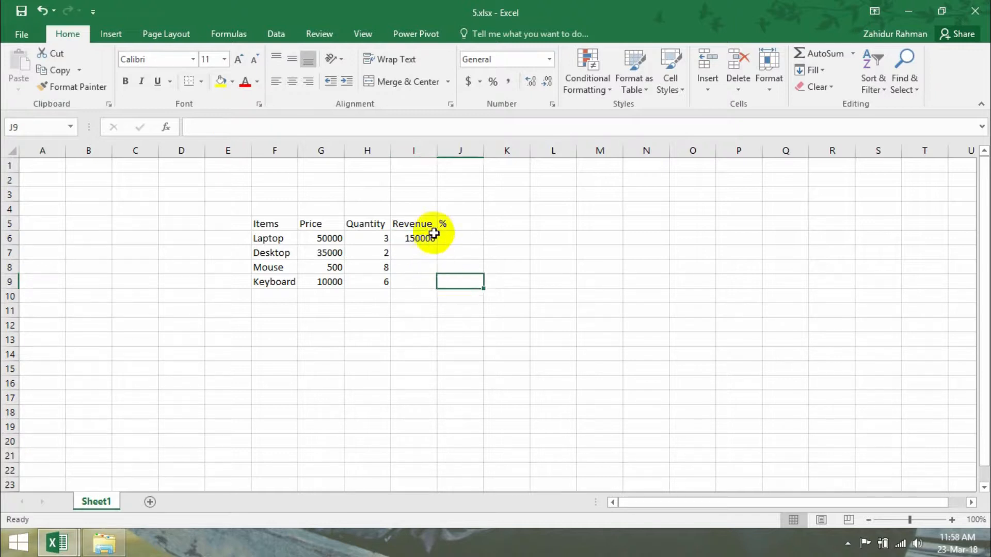
click(431, 238)
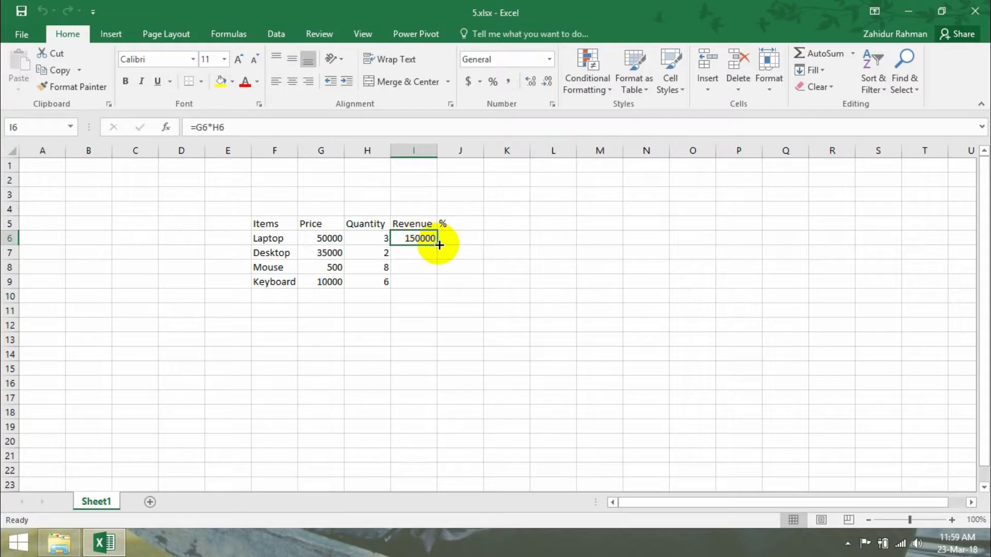
drag(438, 243, 423, 281)
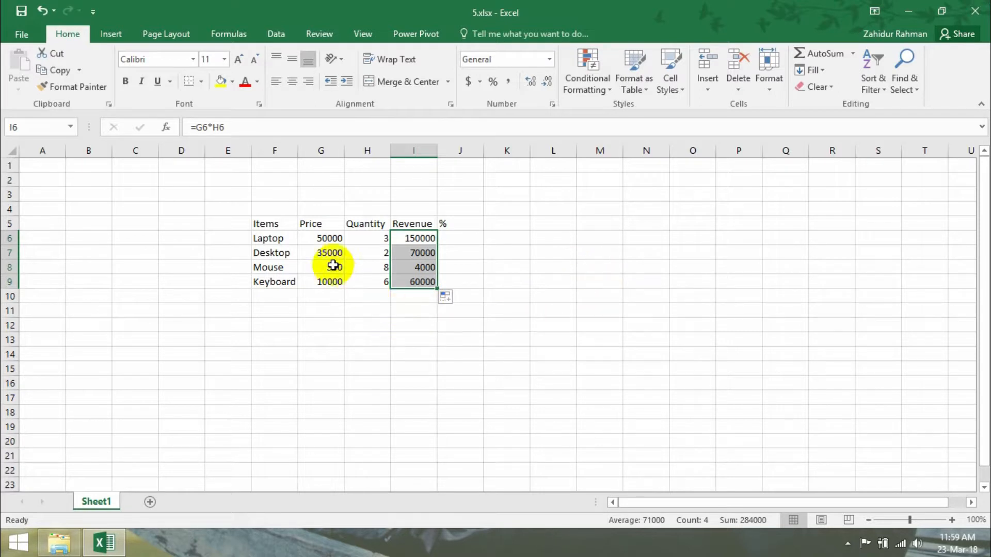
Step: Format the prices in G6:G9 as Currency with the Bangla (Bangladesh) symbol
click(318, 240)
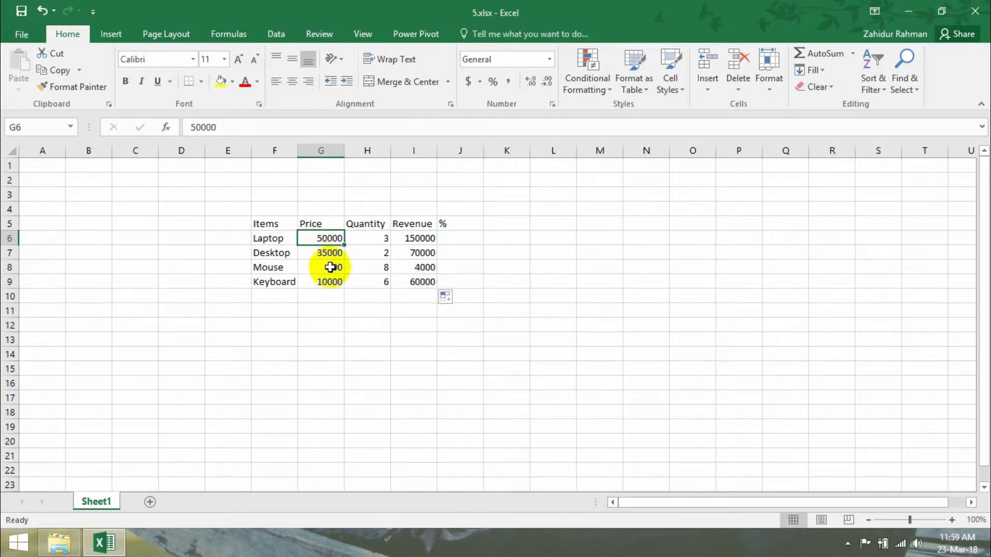
drag(337, 238, 330, 281)
right_click(328, 257)
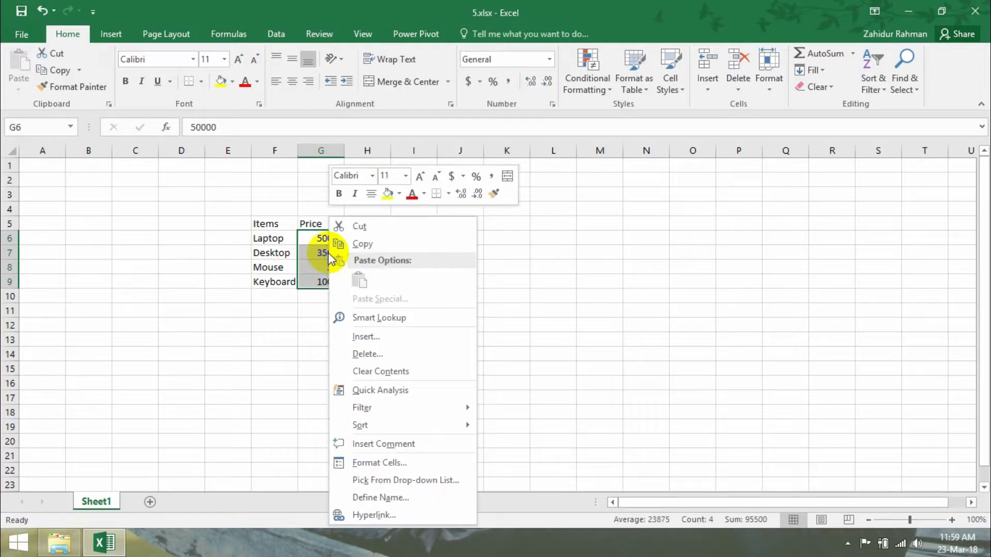
click(372, 462)
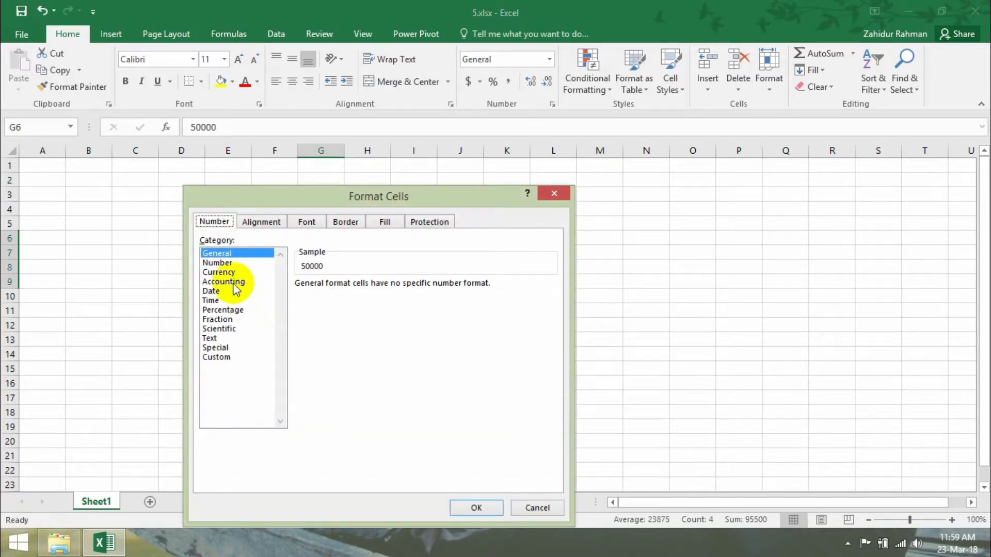
click(232, 272)
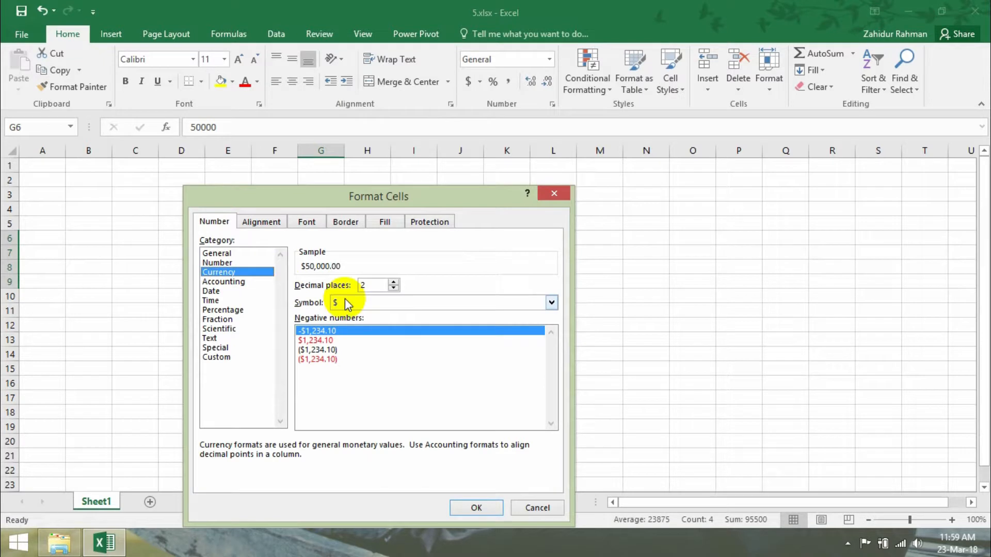
click(371, 305)
scroll(359, 344, down, 15)
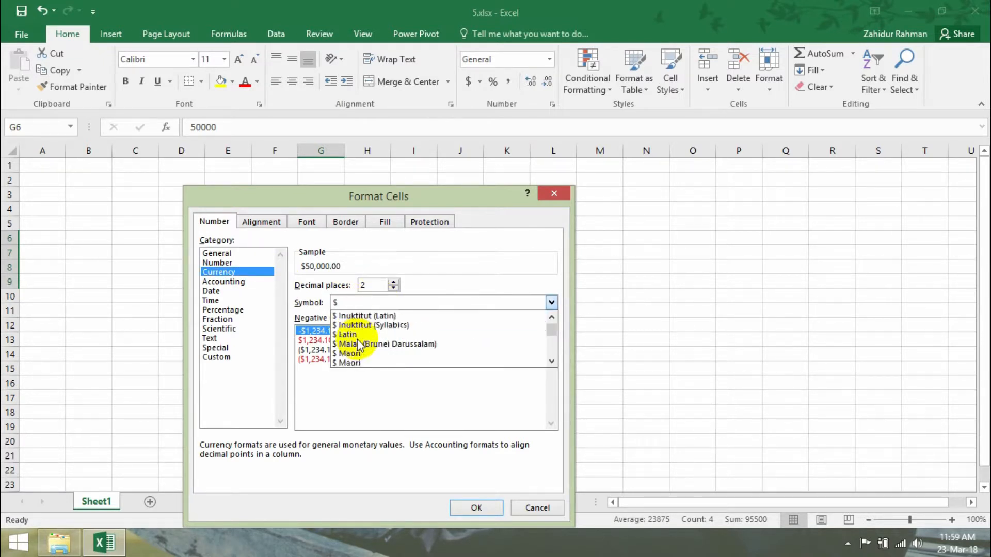
scroll(360, 345, down, 8)
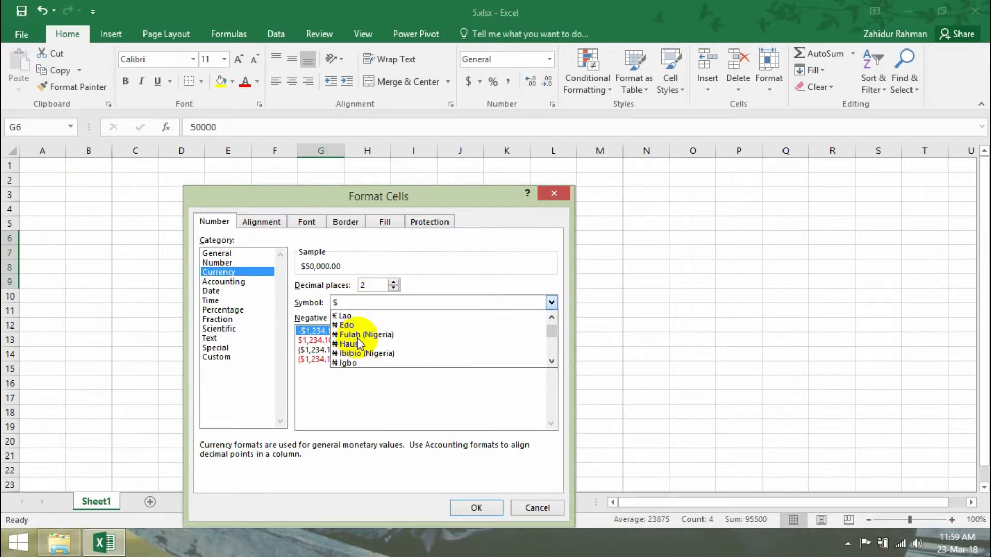
scroll(360, 344, down, 7)
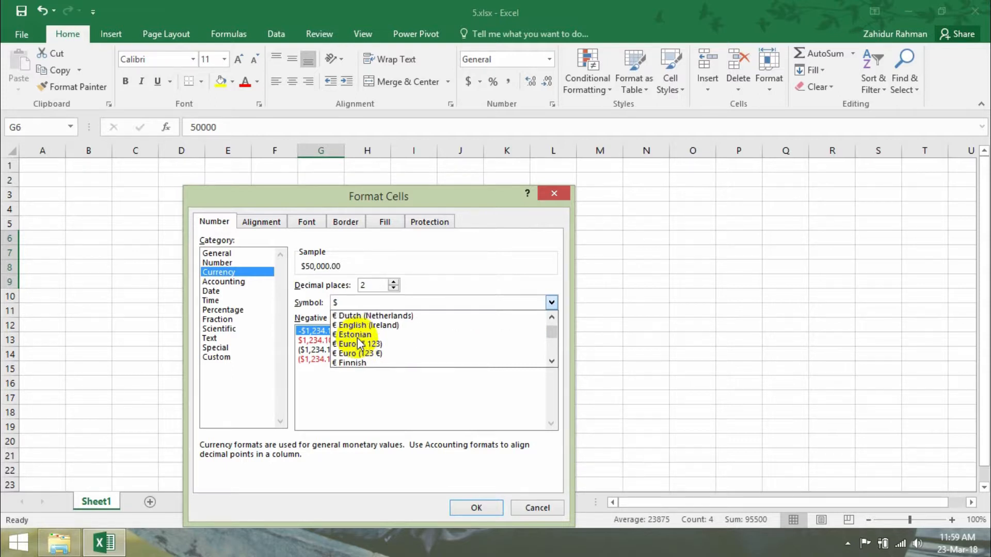
scroll(359, 343, down, 8)
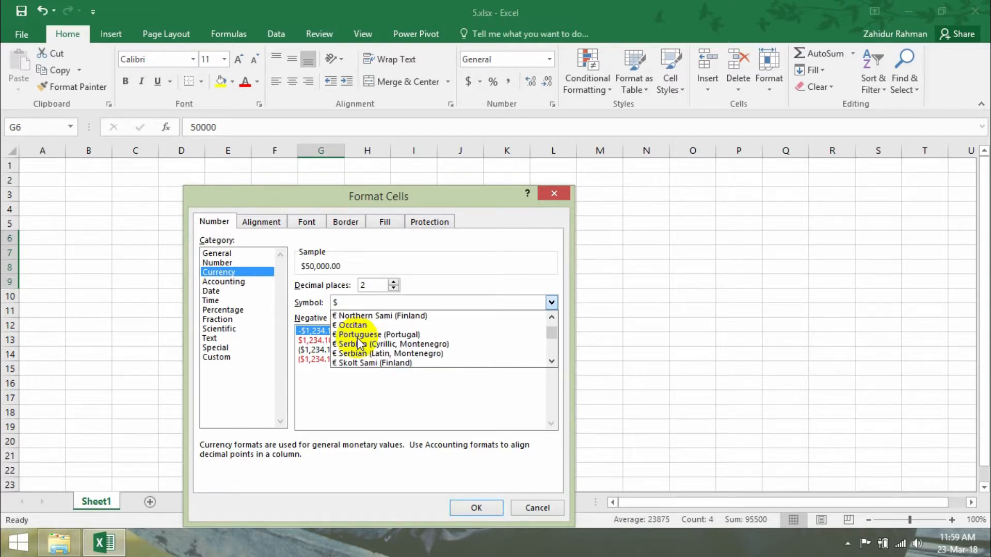
scroll(359, 343, down, 1)
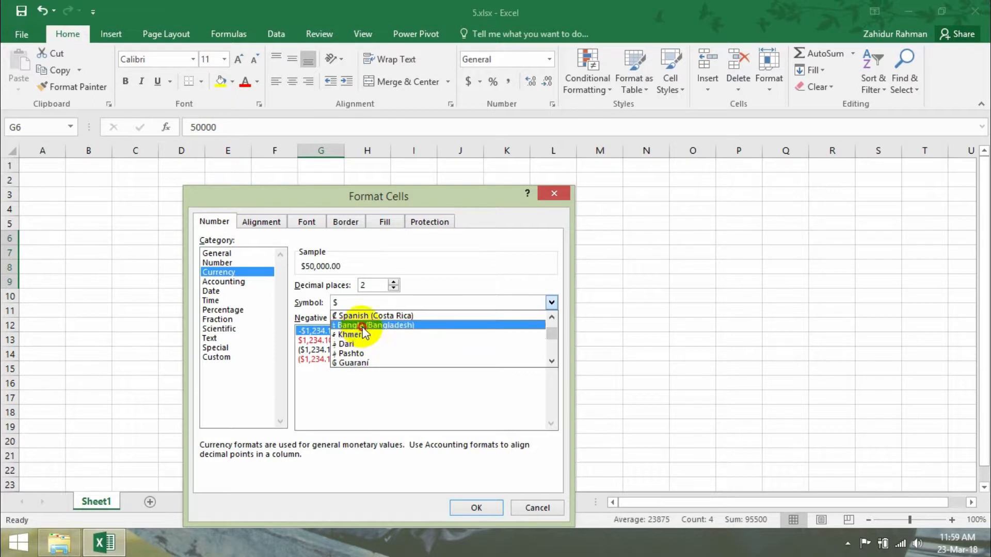
click(362, 339)
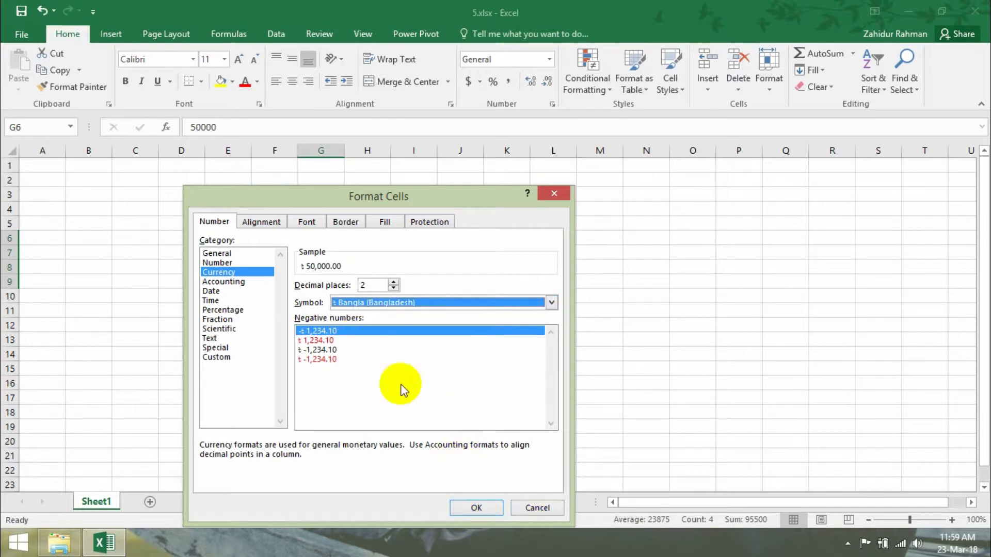
Step: Set the price format to 0 decimal places and apply it to G6:G9
click(393, 283)
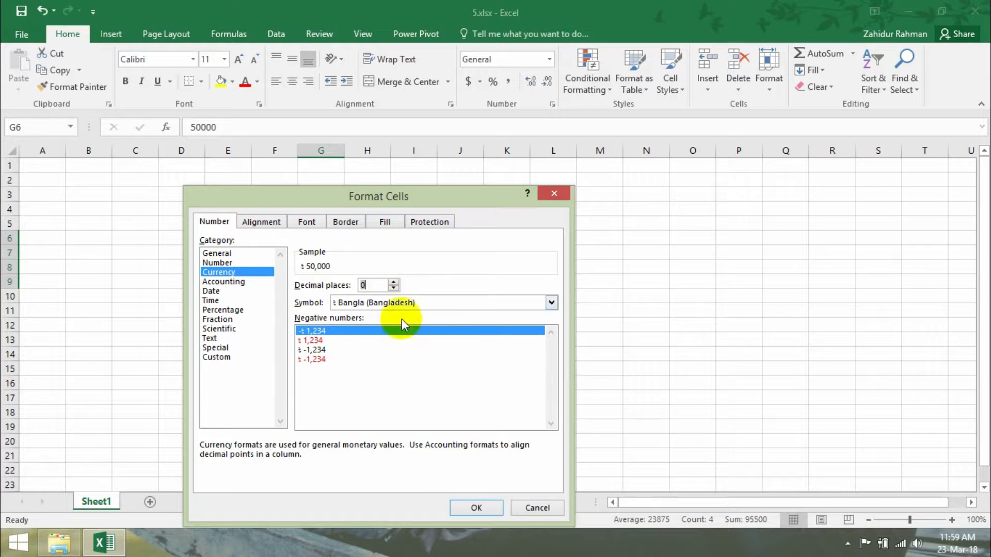
click(480, 508)
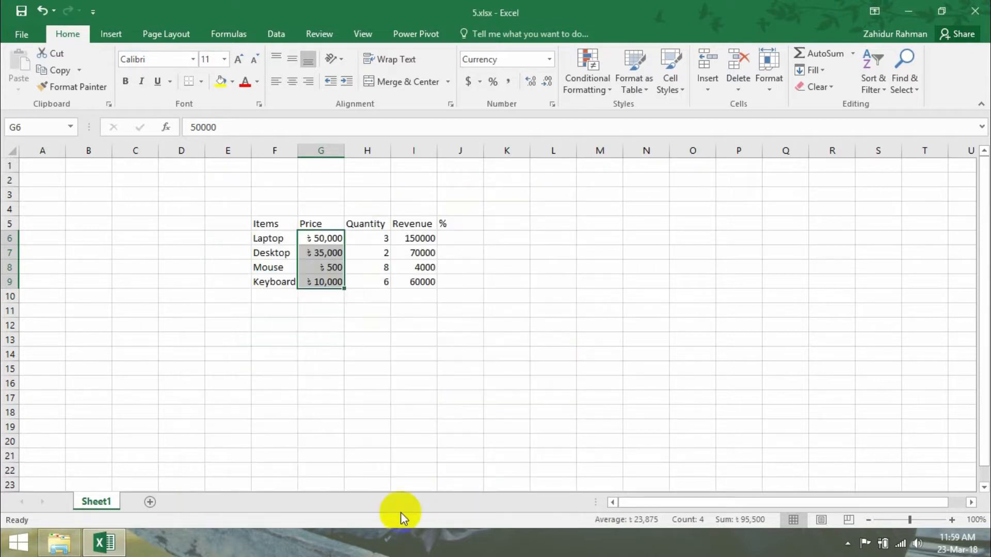
click(316, 369)
drag(412, 239, 419, 281)
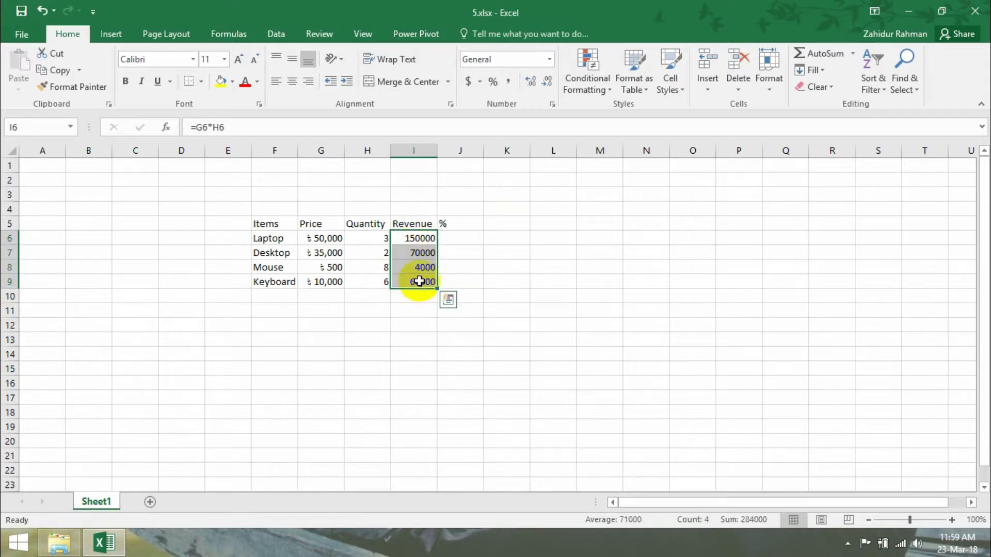
right_click(417, 243)
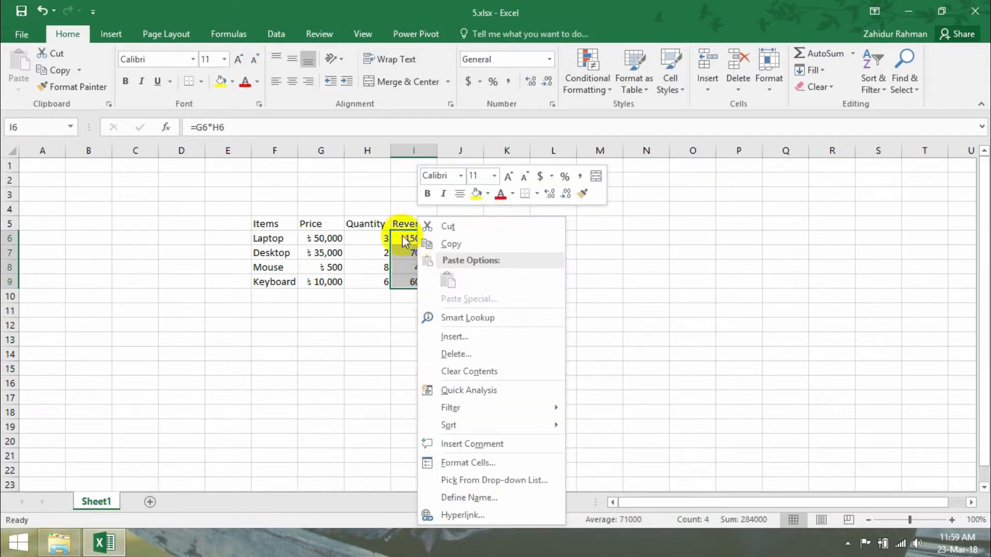
key(Escape)
click(564, 237)
click(386, 250)
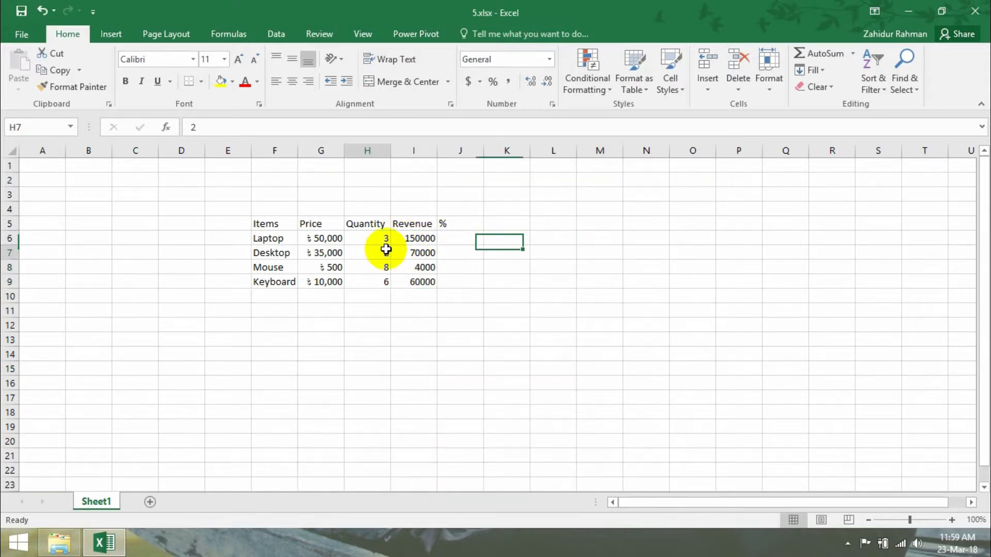
Step: Re-enter the Laptop revenue formula =G6*H6 in I6 and fill it down to I9 so the revenues adopt the price currency format
click(413, 238)
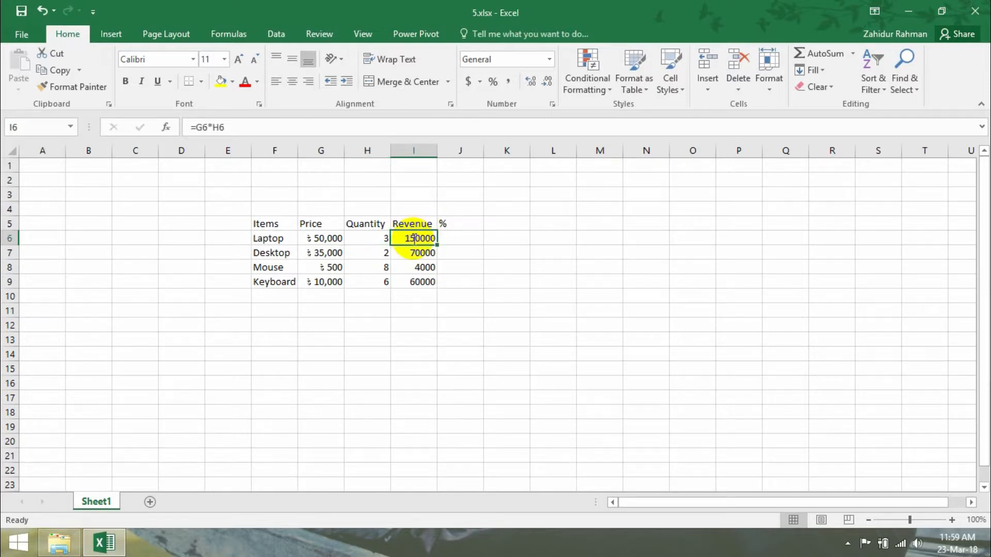
text(=)
click(320, 238)
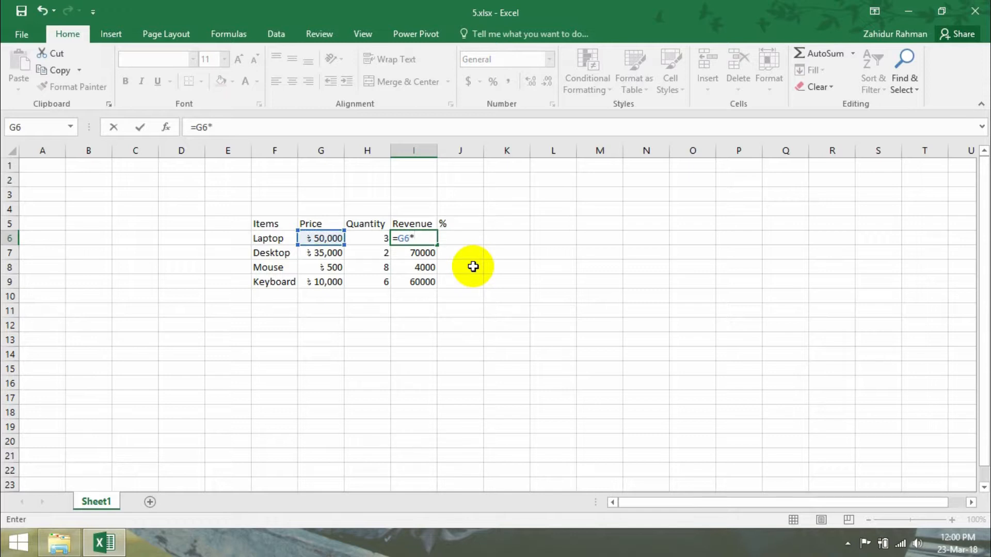
text(*)
click(363, 236)
key(Return)
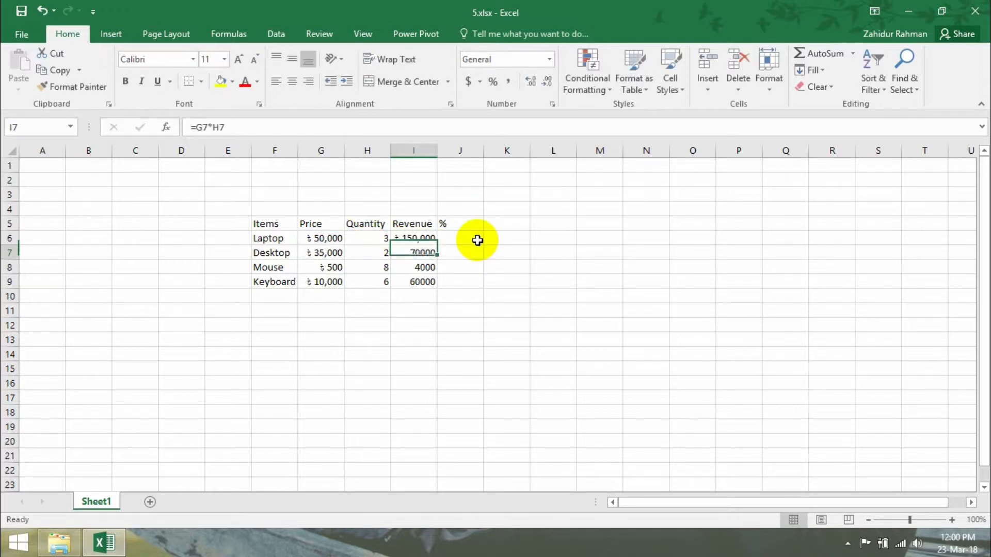
click(433, 239)
drag(435, 246, 420, 282)
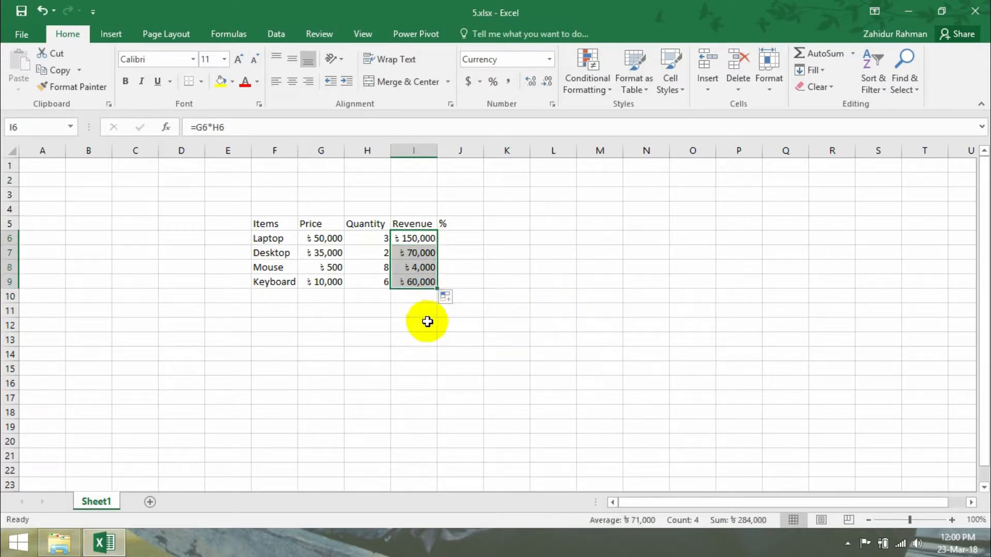
Step: Total the revenue column in I10 with the formula =SUM(I6:I9)
click(406, 296)
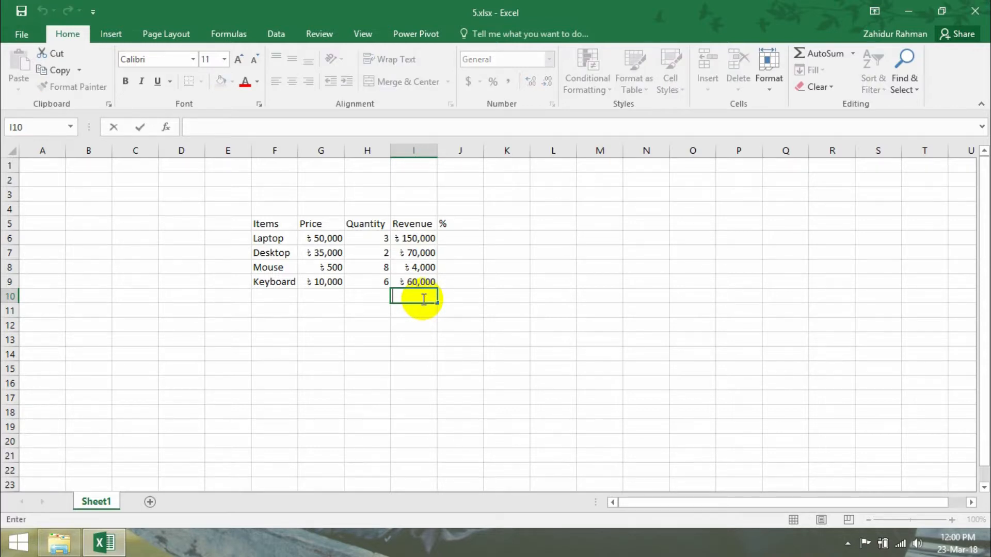
text(=sum)
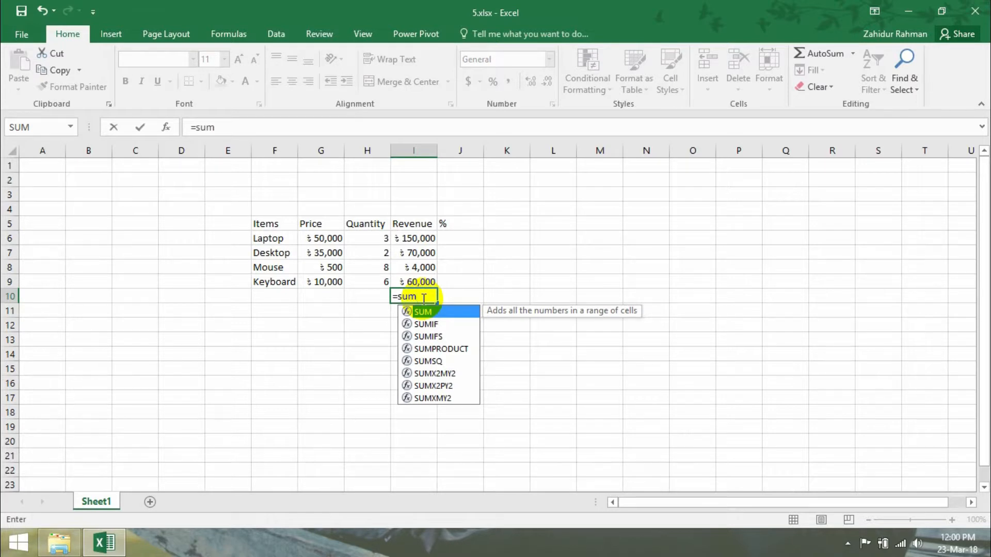
text(()
drag(417, 244, 417, 280)
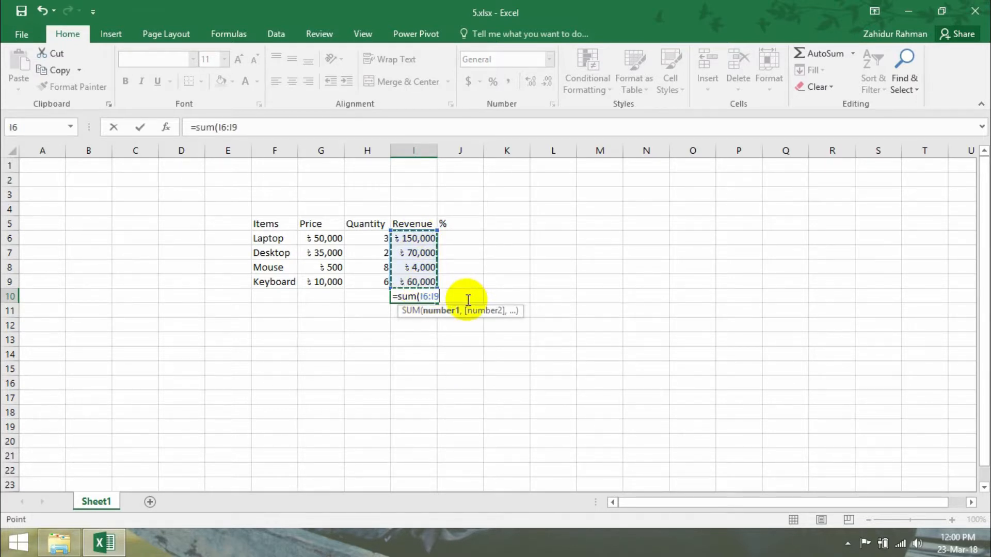
key(Return)
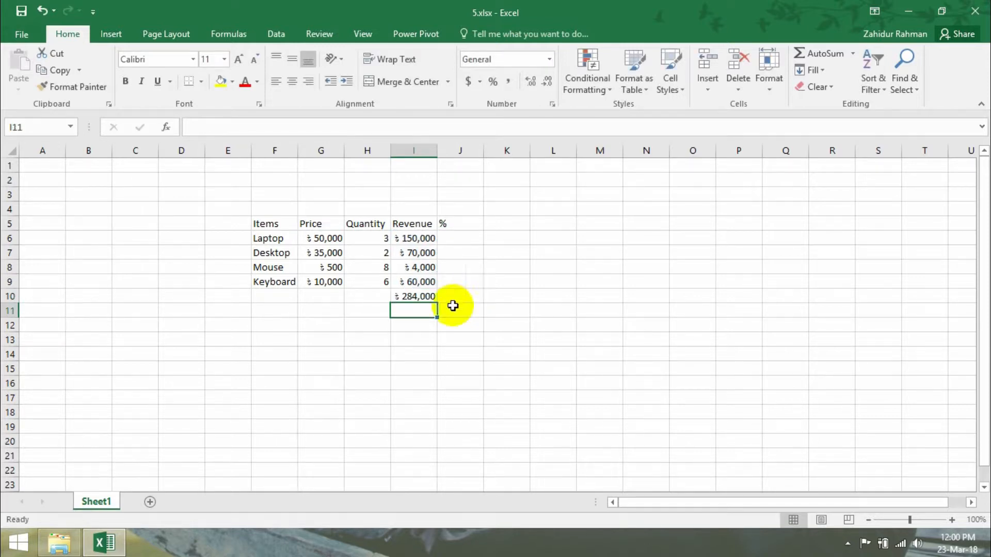
click(403, 299)
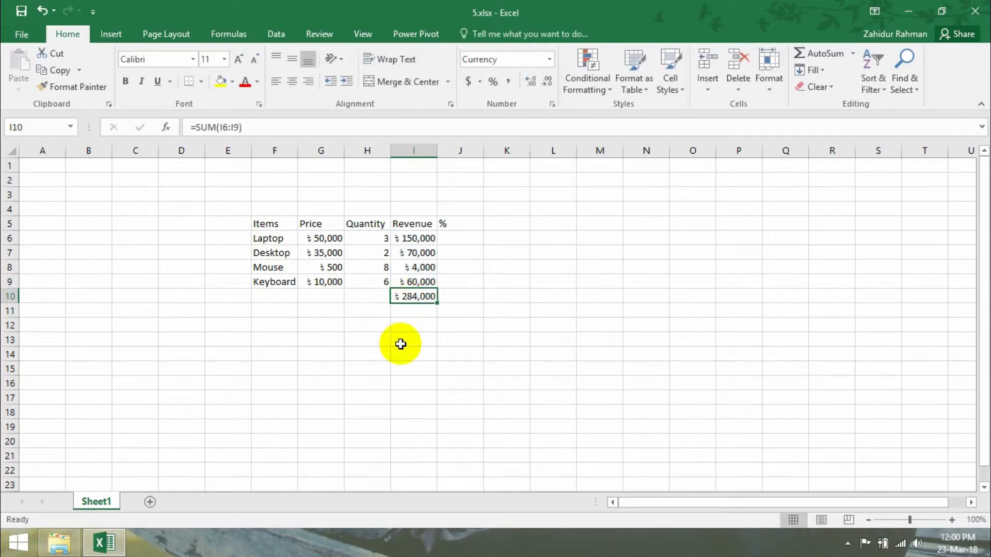
Step: Calculate the Laptop's share of total revenue in J6 with the formula =I6/I10 and fill it down to J9
click(457, 239)
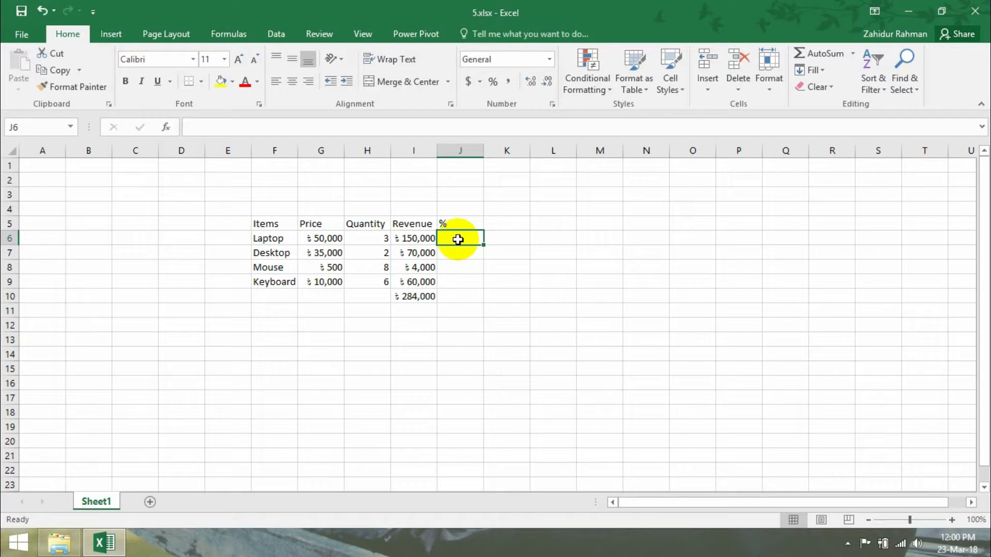
click(411, 239)
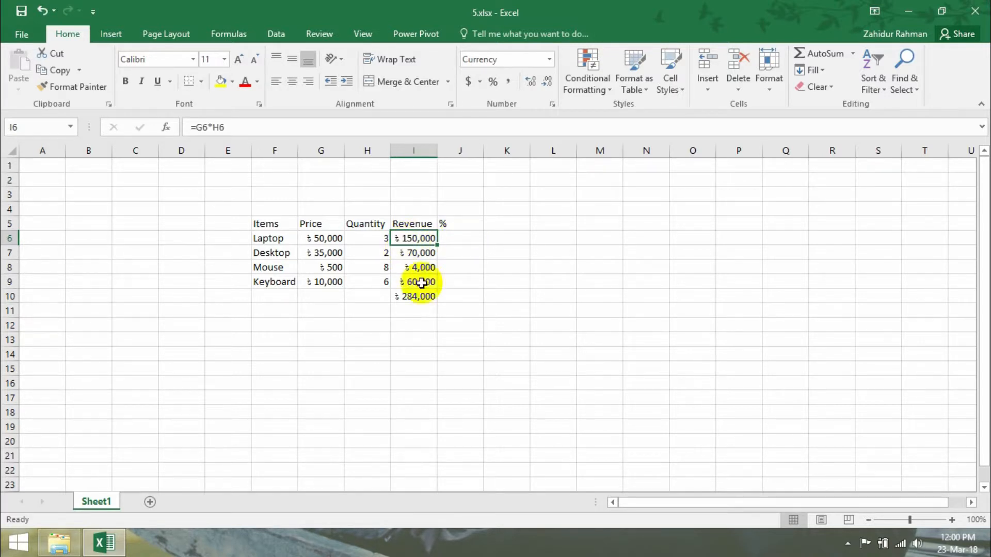
click(457, 235)
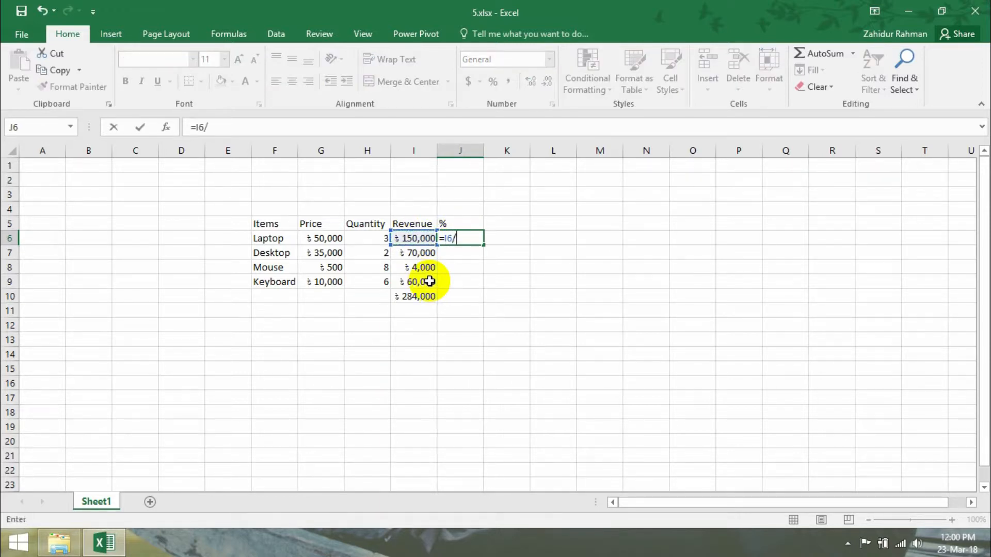
text(/)
click(409, 295)
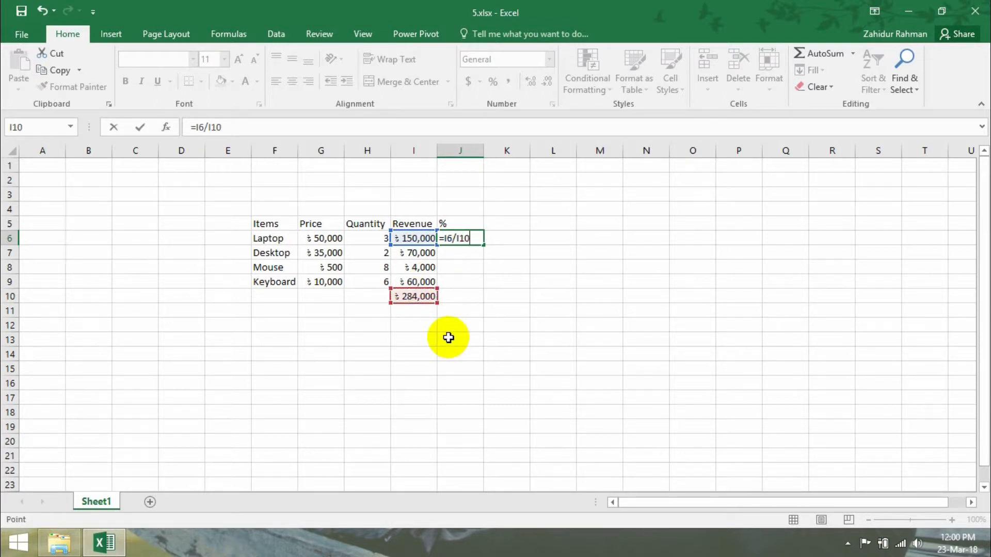
key(Return)
click(471, 236)
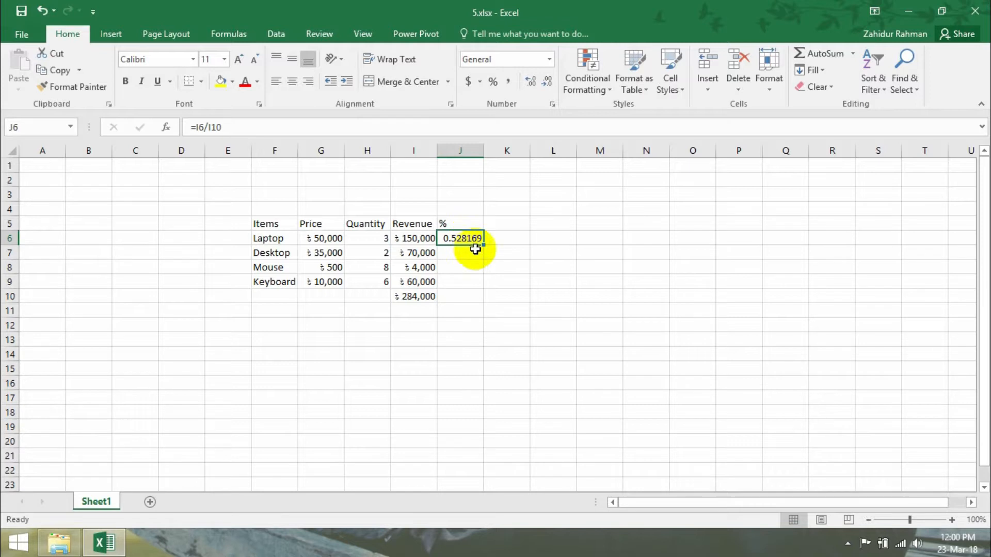
drag(485, 246, 475, 283)
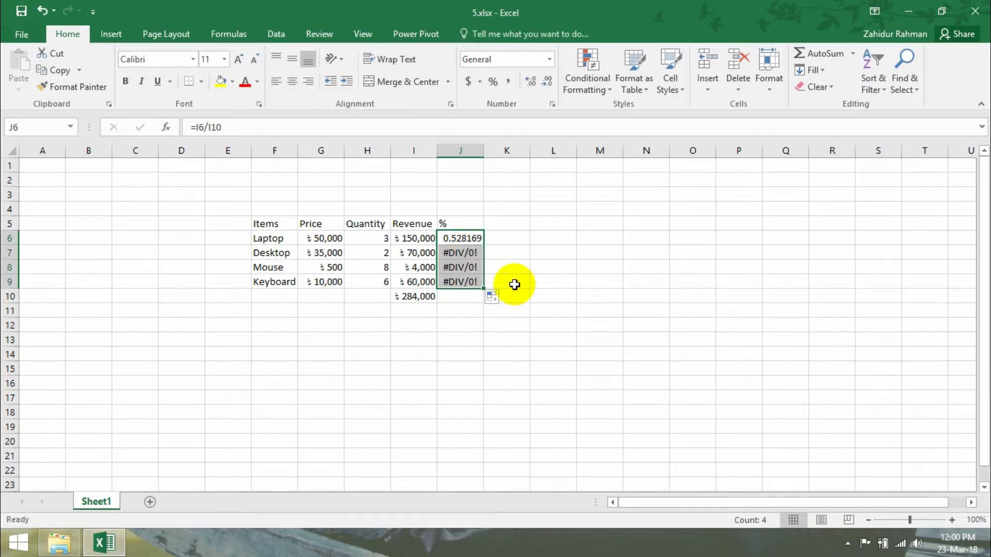
Step: Compare the percentage formulas in J6 and J7 and check which revenue and total cells they reference
click(458, 256)
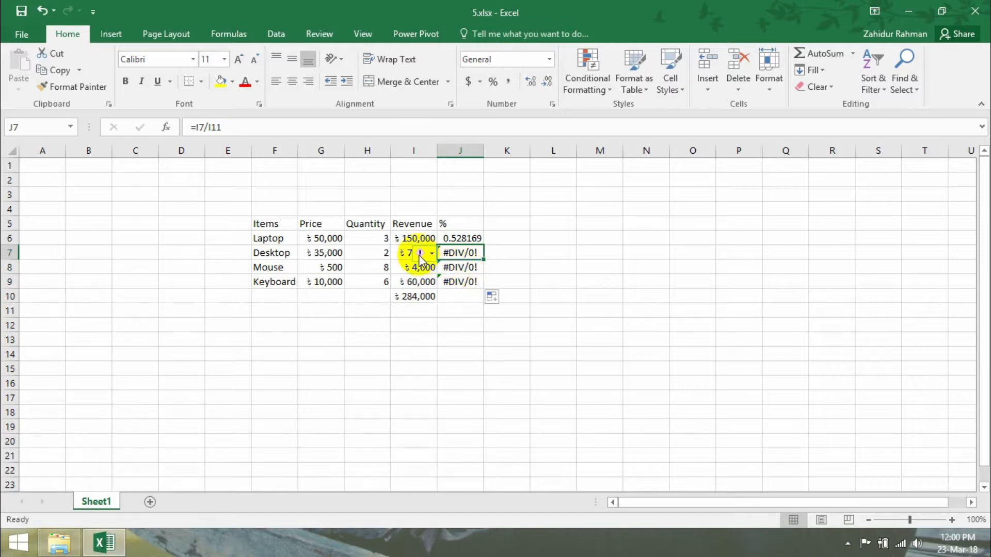
click(505, 256)
click(472, 253)
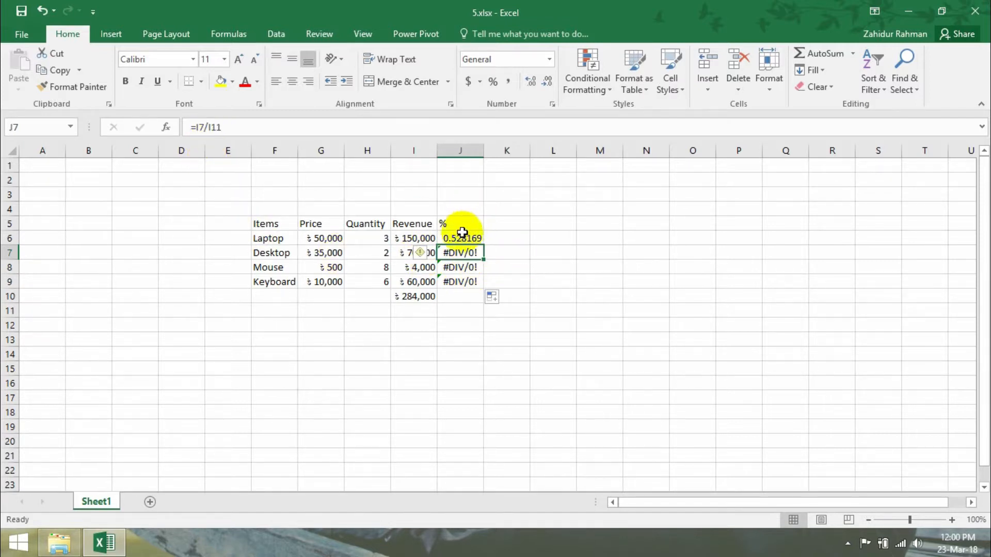
click(470, 241)
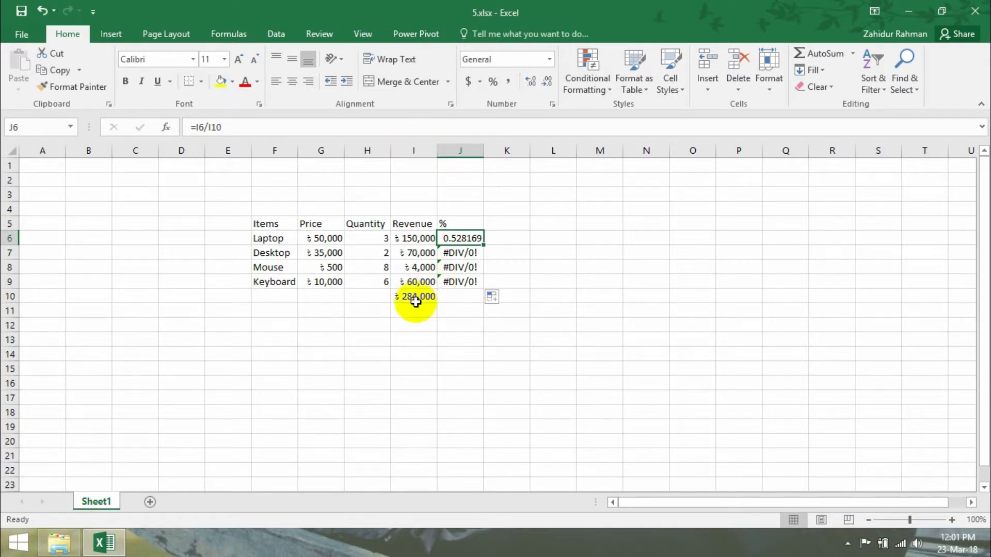
click(420, 252)
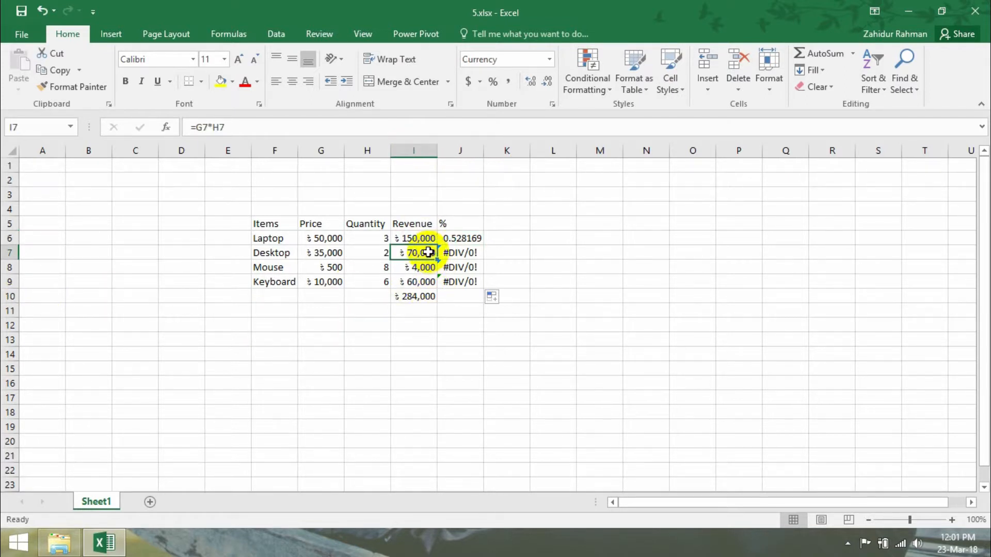
click(452, 254)
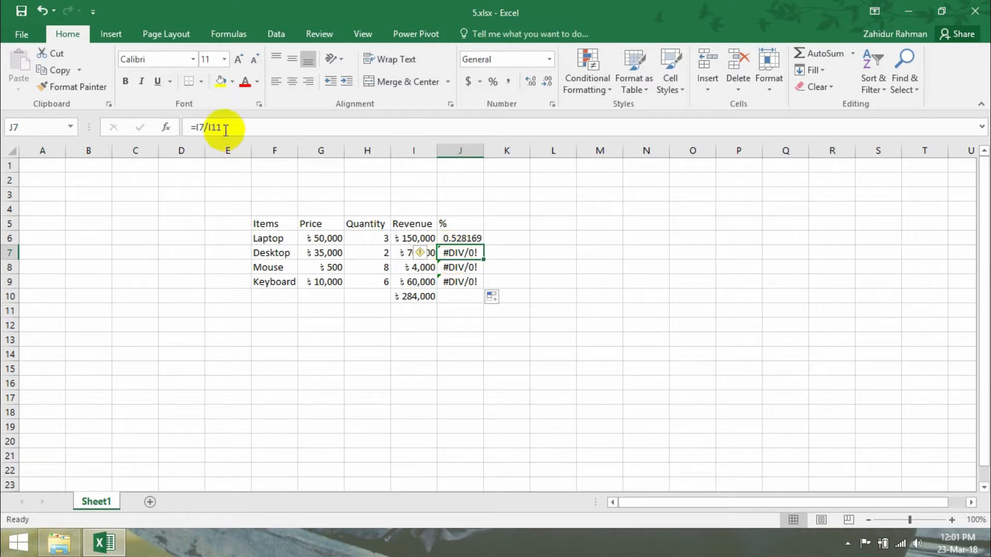
Step: Inspect the percentage formulas in J6 to J9 and the cells I11 and I12 they use as the total
click(404, 312)
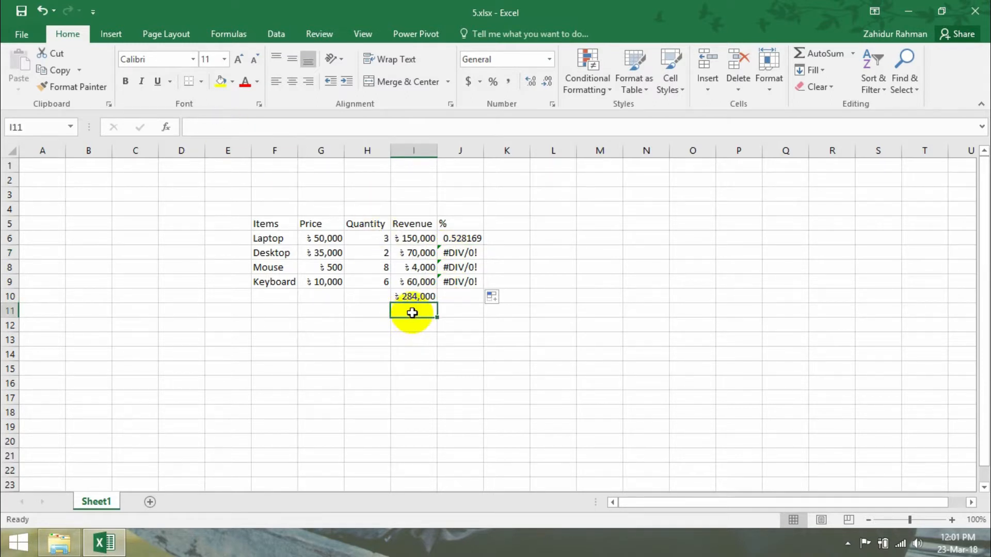
click(457, 267)
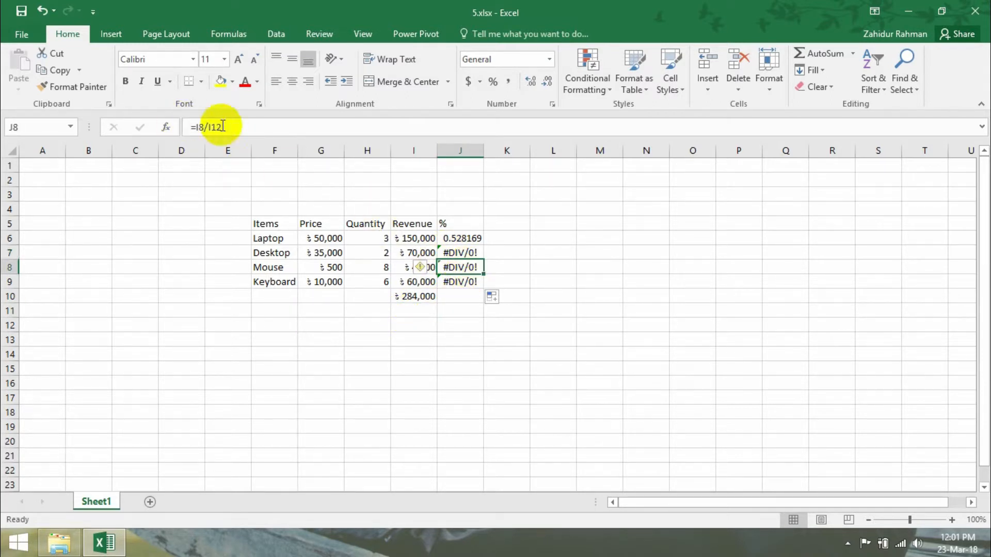
click(403, 326)
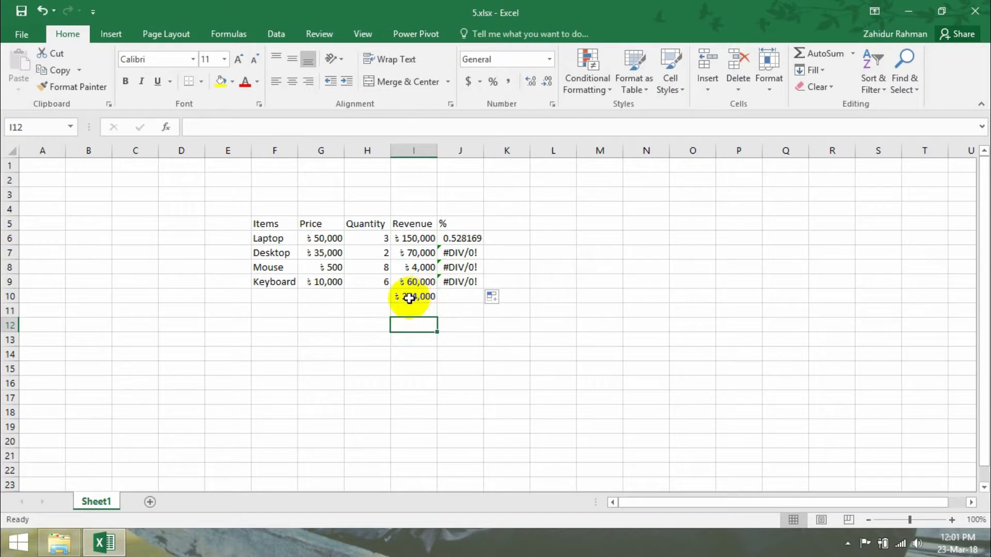
click(467, 252)
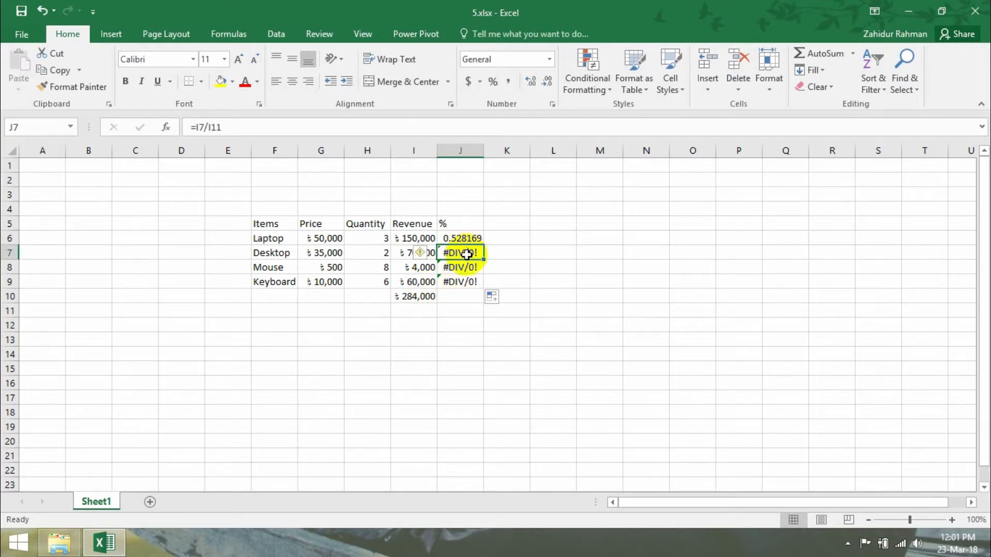
click(468, 267)
click(462, 285)
click(464, 254)
click(468, 267)
click(472, 283)
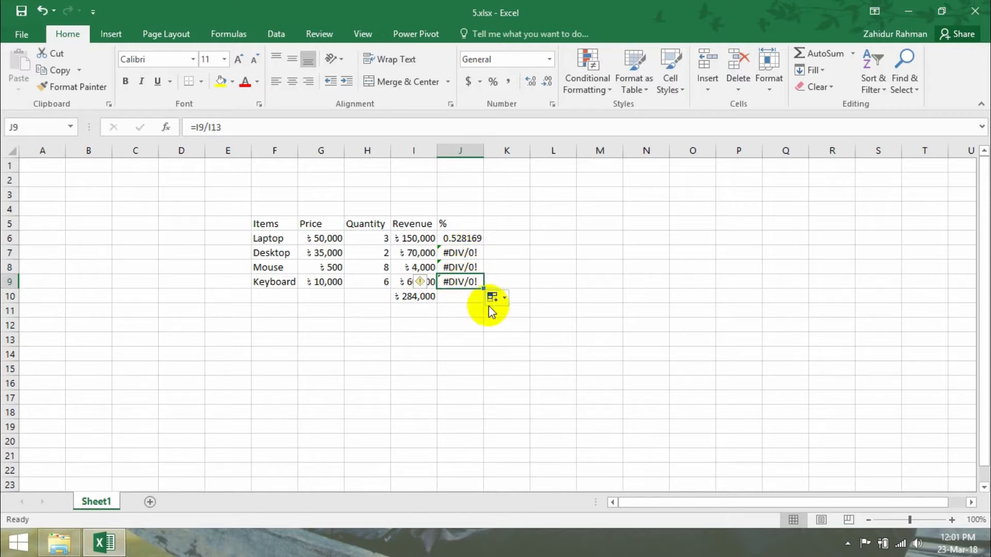
click(468, 250)
double_click(467, 239)
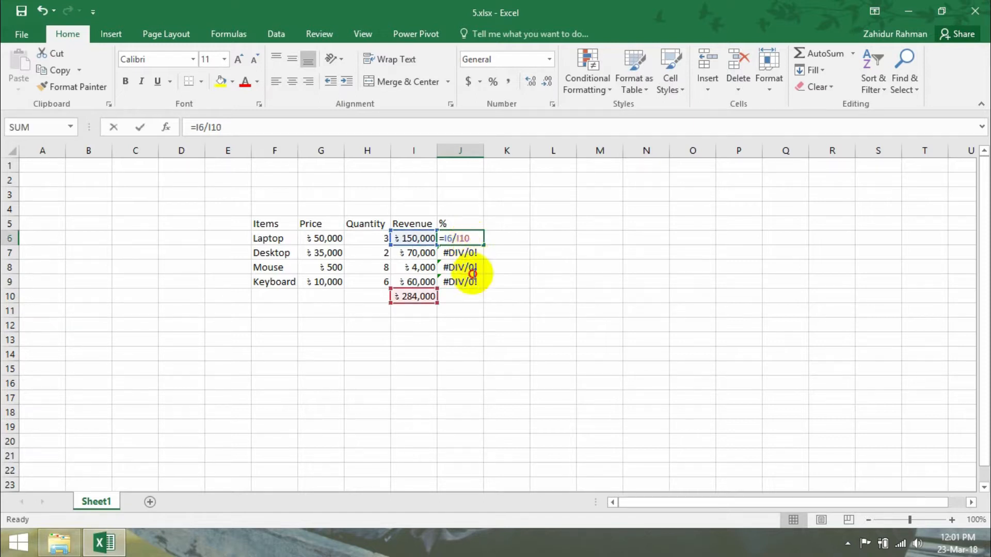
Step: Clear the percentage formulas from J6:J9
click(465, 282)
drag(465, 283, 457, 238)
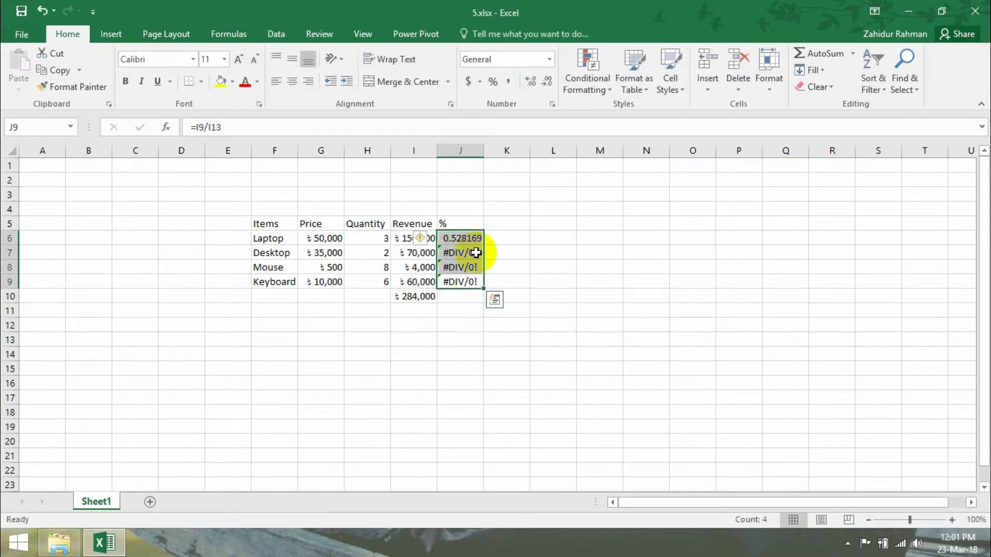
key(Delete)
Step: Enter the Laptop's share formula =I6/$I$10 with an absolute total reference in J6 and fill it down to J9
click(457, 235)
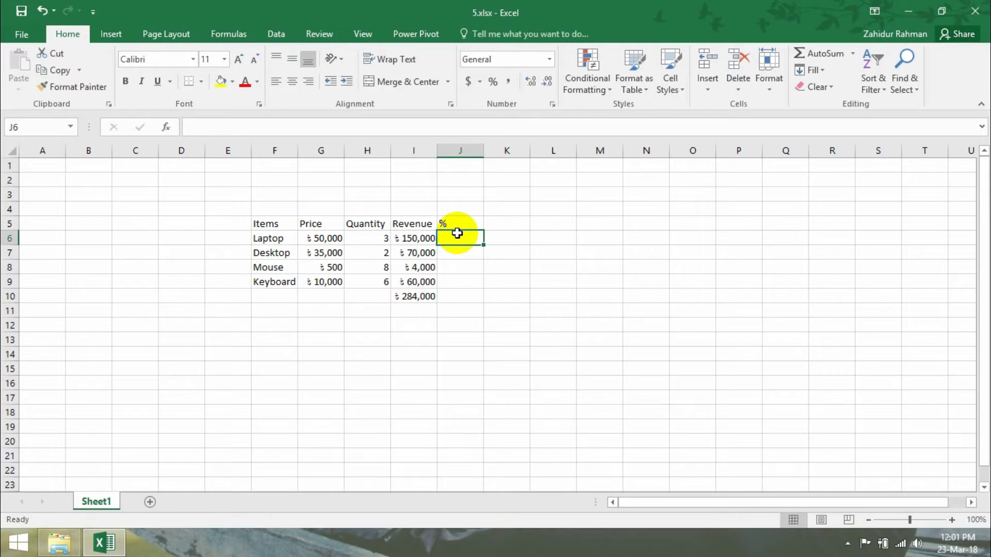
text(=)
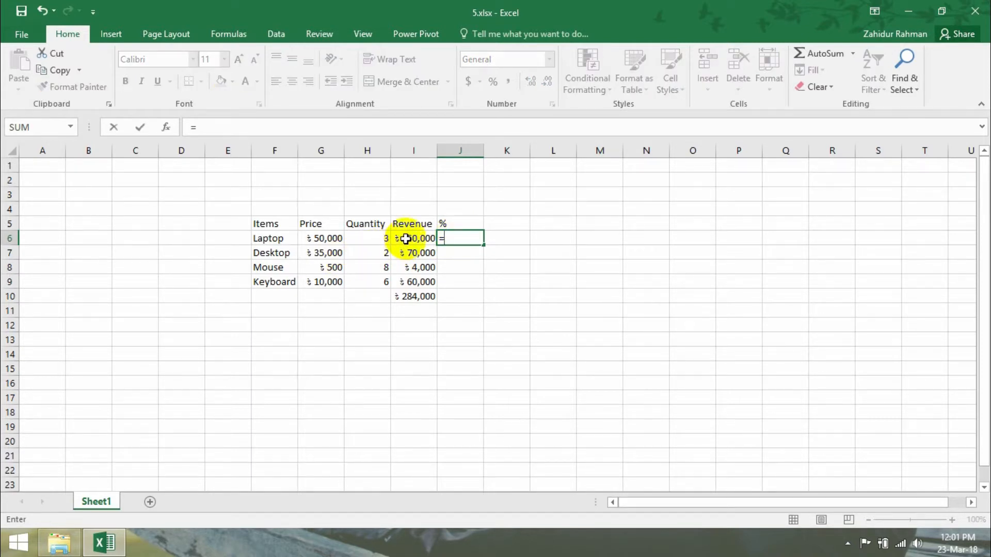
click(413, 238)
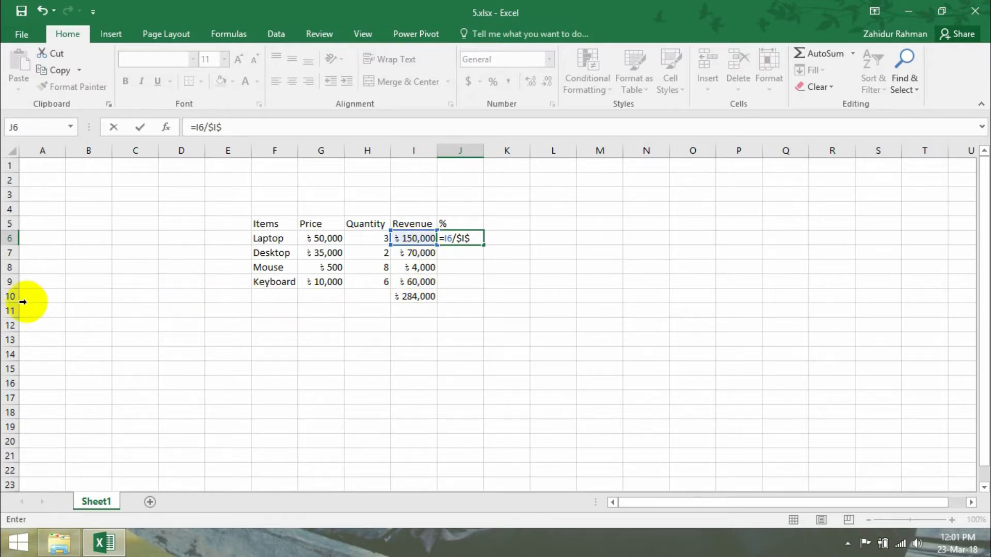
text(0)
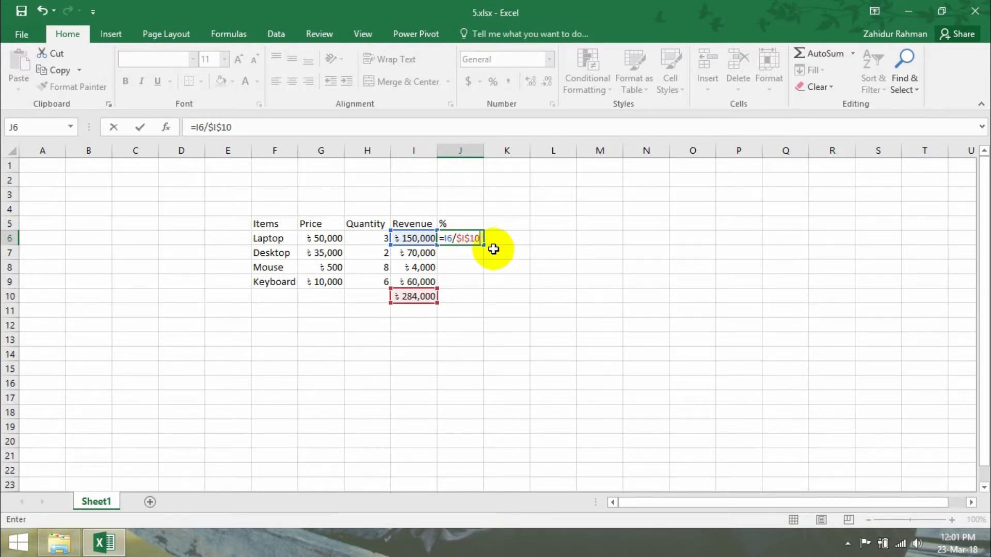
key(Return)
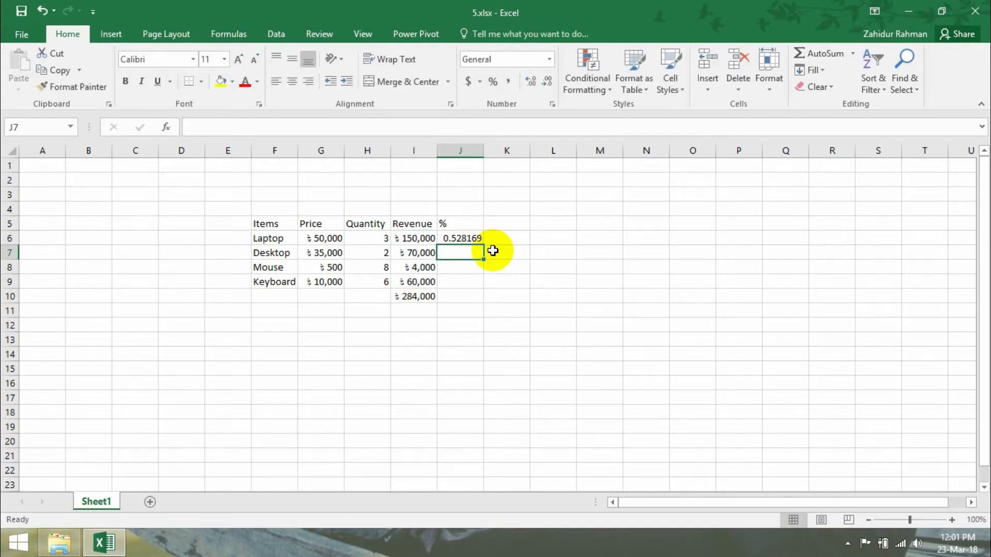
click(464, 243)
drag(482, 245, 482, 268)
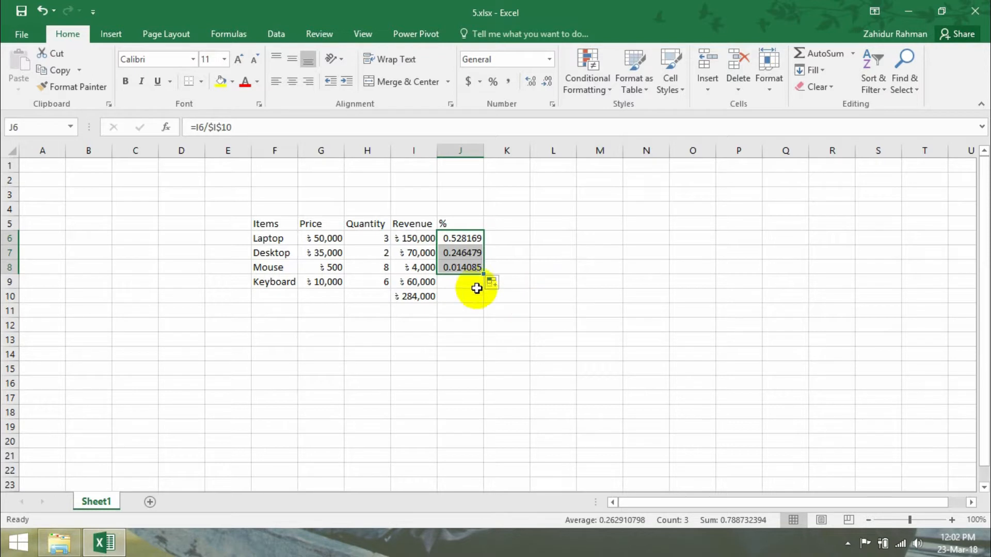
drag(482, 283, 483, 283)
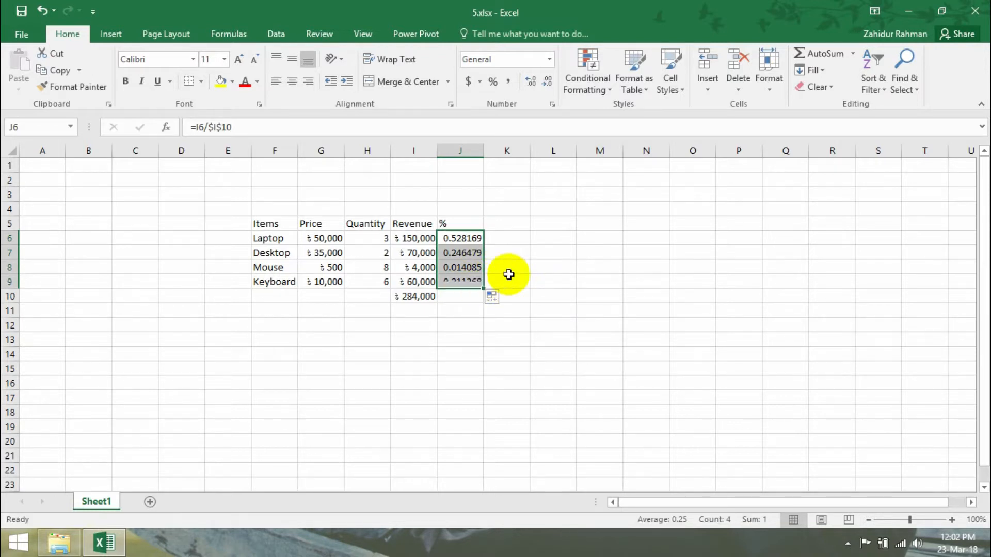
click(578, 267)
Step: Format the revenue shares in J6:J9 as Percentage with 2 decimal places
click(465, 237)
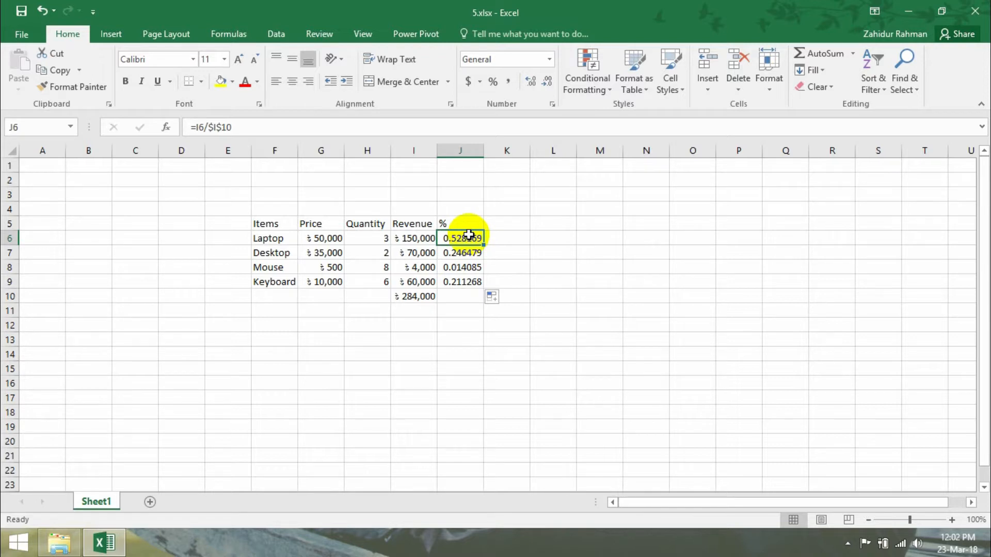
drag(466, 238, 461, 282)
right_click(459, 279)
click(506, 462)
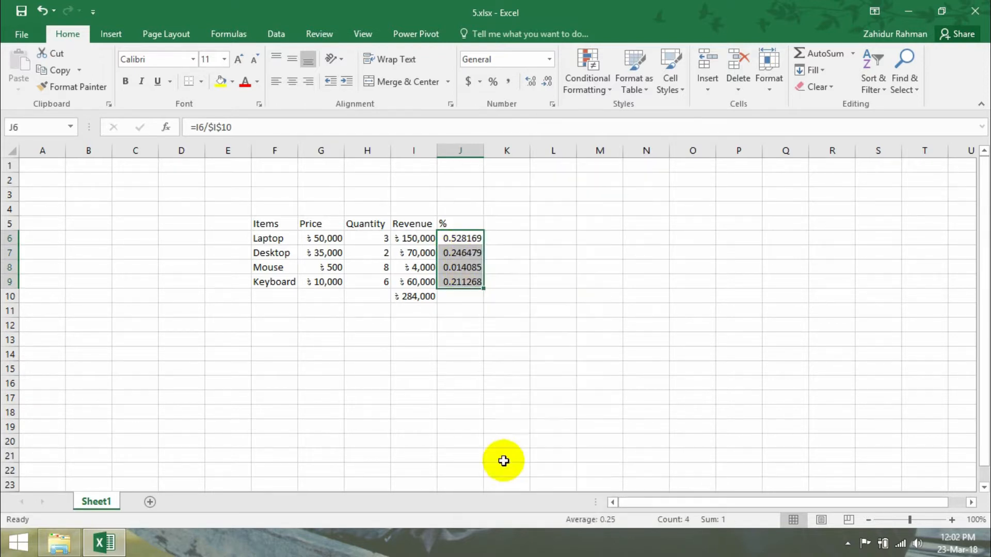
click(343, 310)
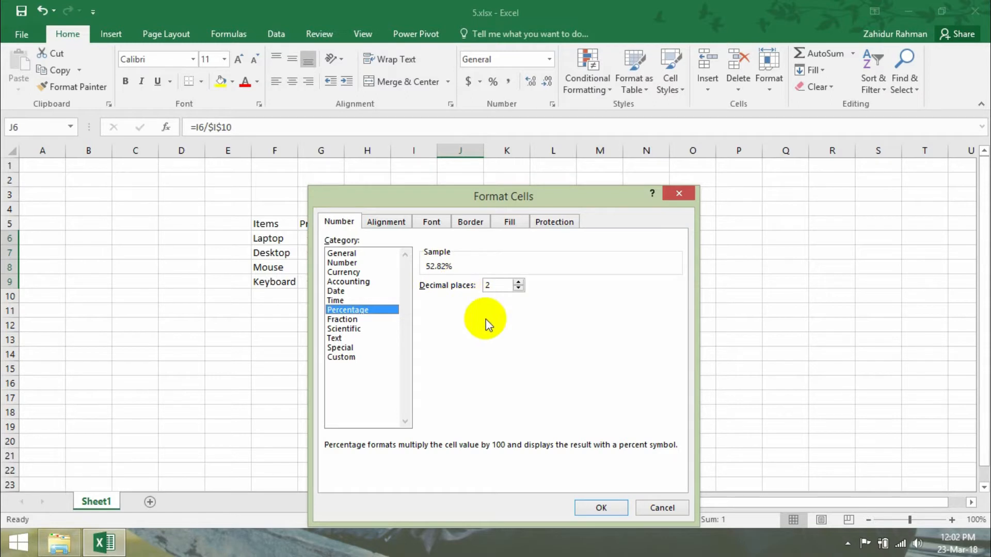
click(600, 507)
click(426, 367)
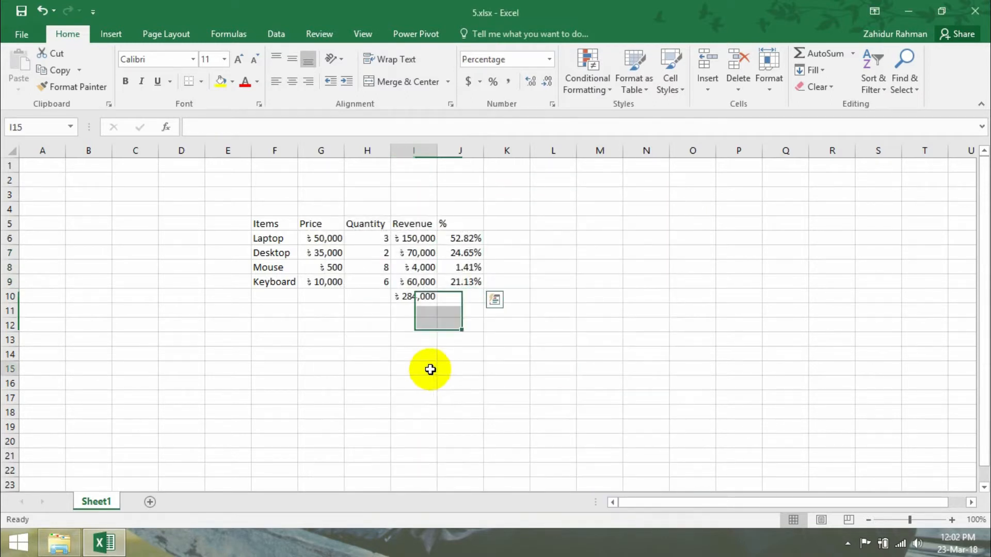
Step: Format the range F5:J9 as a table with headers, using the light style with a solid blue header row
click(467, 238)
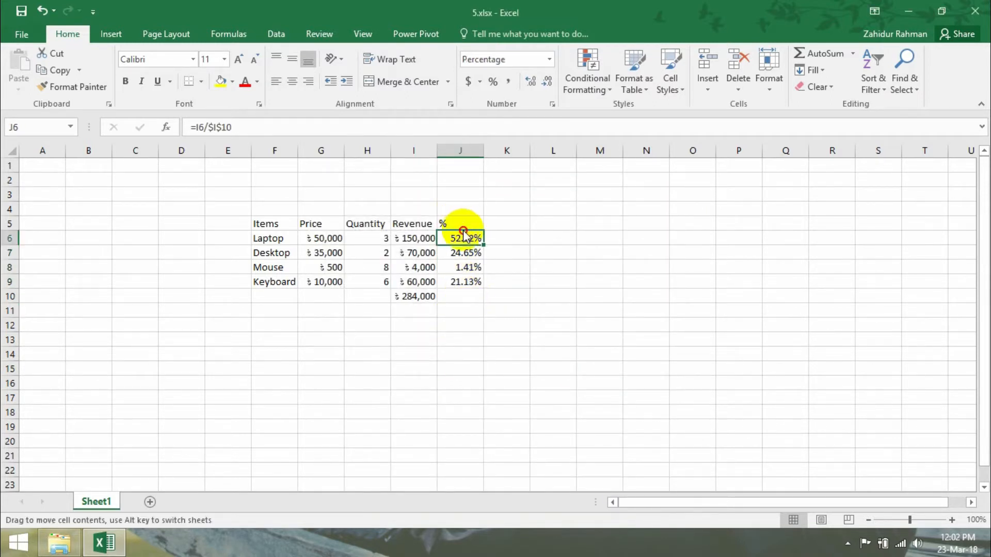
drag(464, 222, 304, 287)
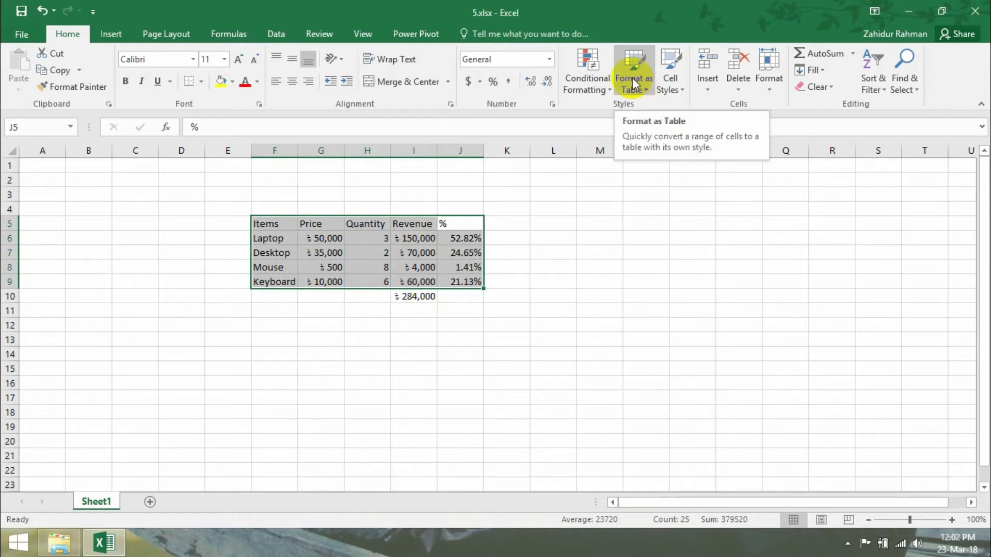
click(641, 88)
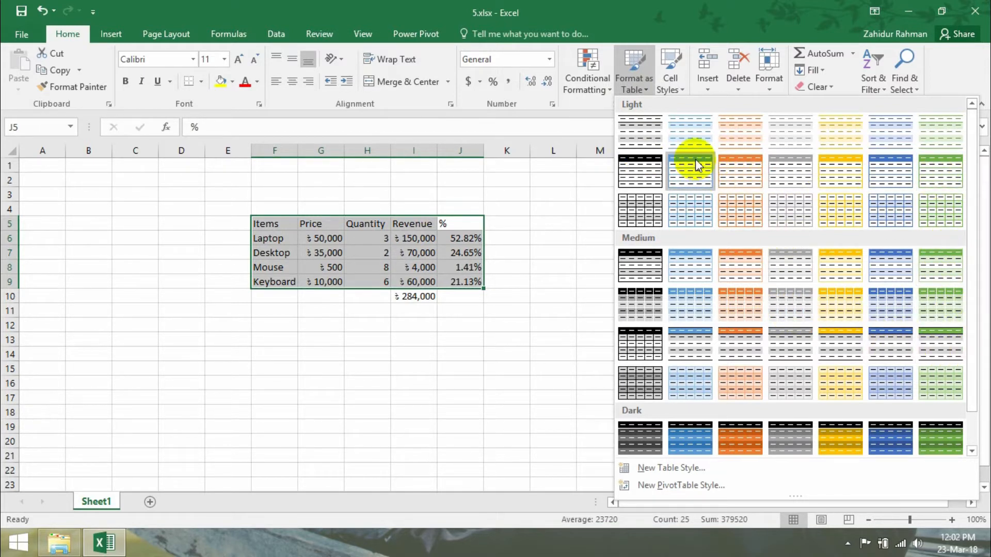
click(689, 176)
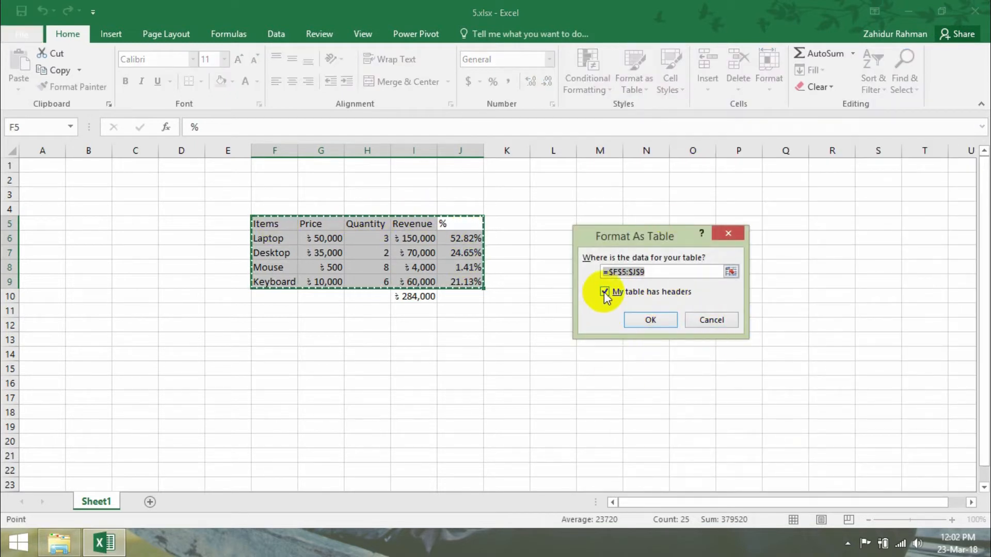
click(651, 321)
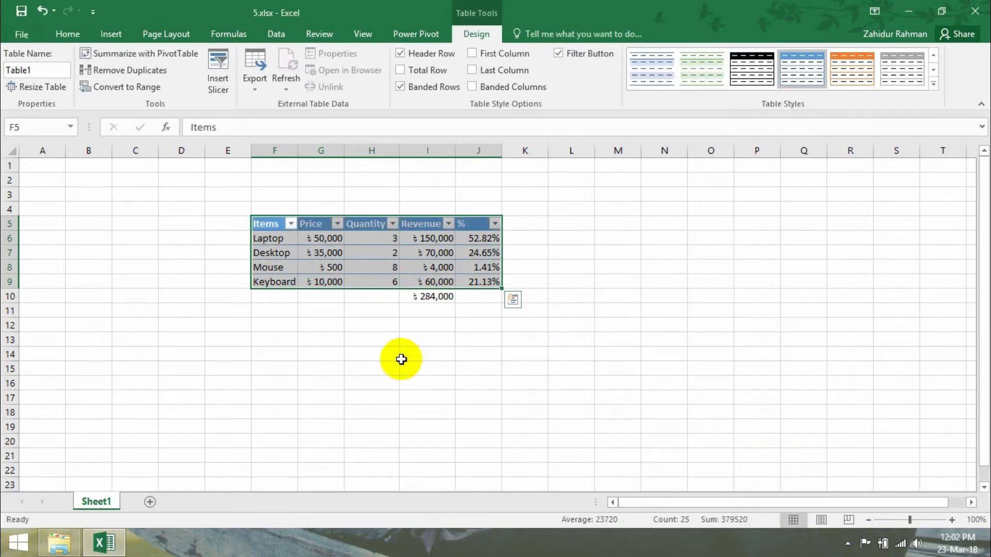
Step: Widen the table's columns F to J
click(328, 316)
click(421, 264)
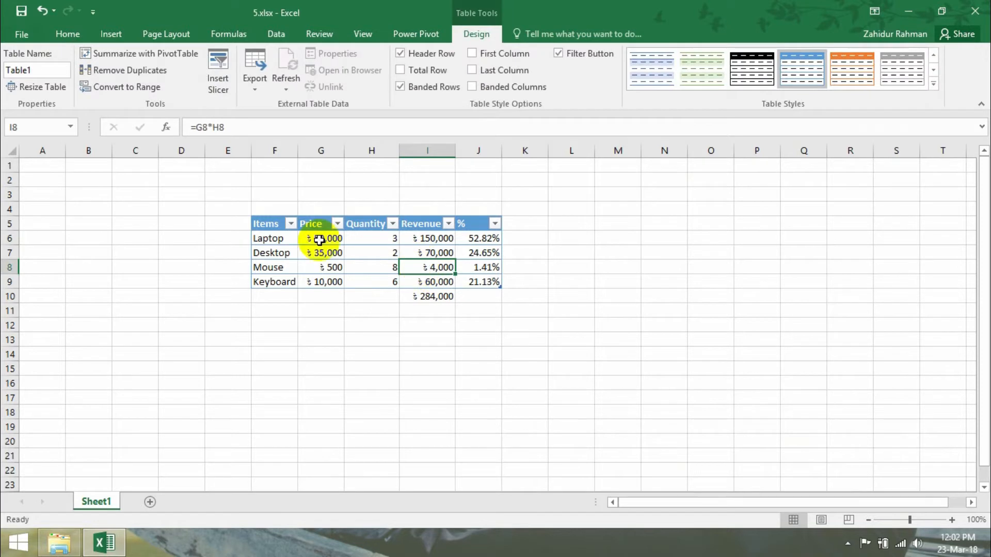
drag(298, 150, 604, 151)
click(254, 220)
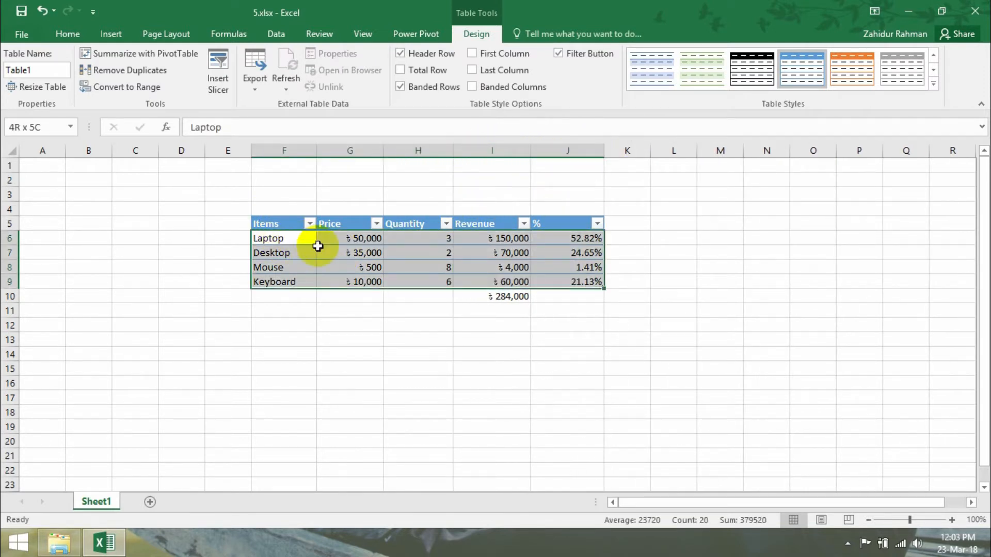
double_click(571, 281)
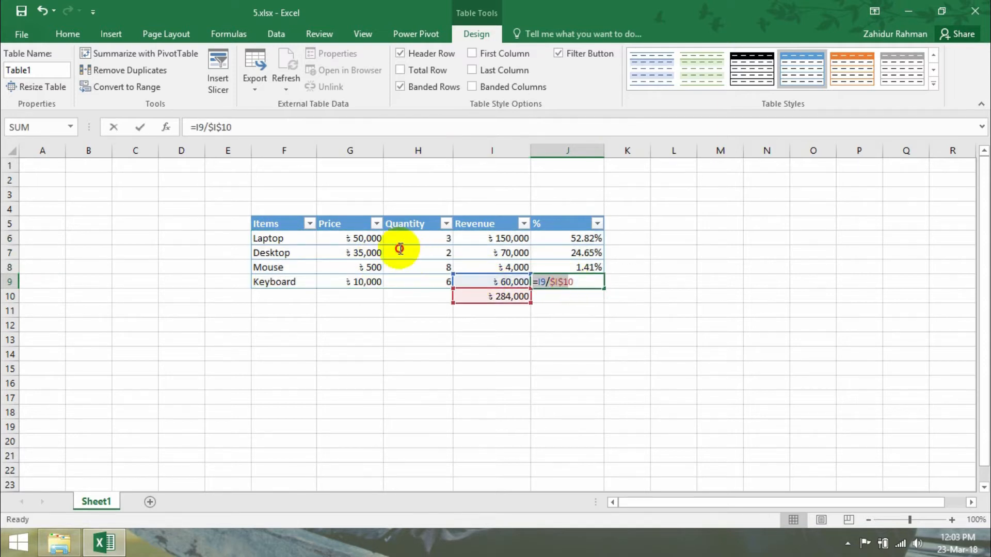
click(564, 304)
drag(565, 299, 285, 222)
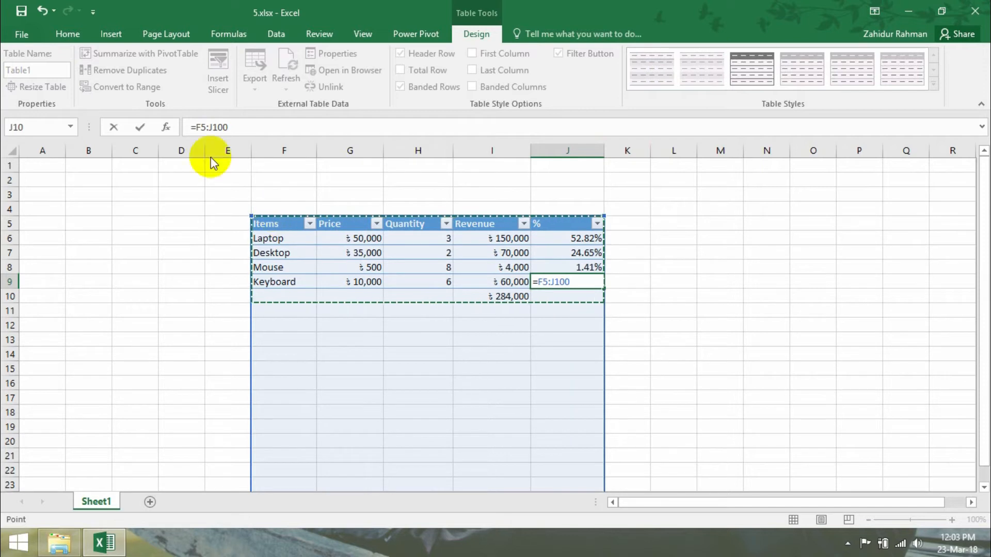
click(58, 33)
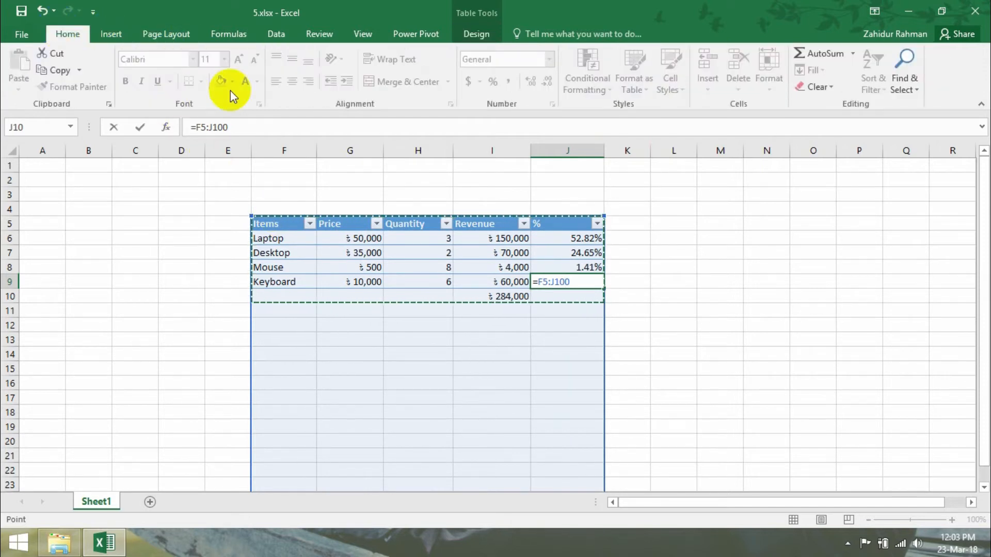
key(Escape)
Step: Center the contents of F5:J10 horizontally and vertically
drag(590, 297, 289, 224)
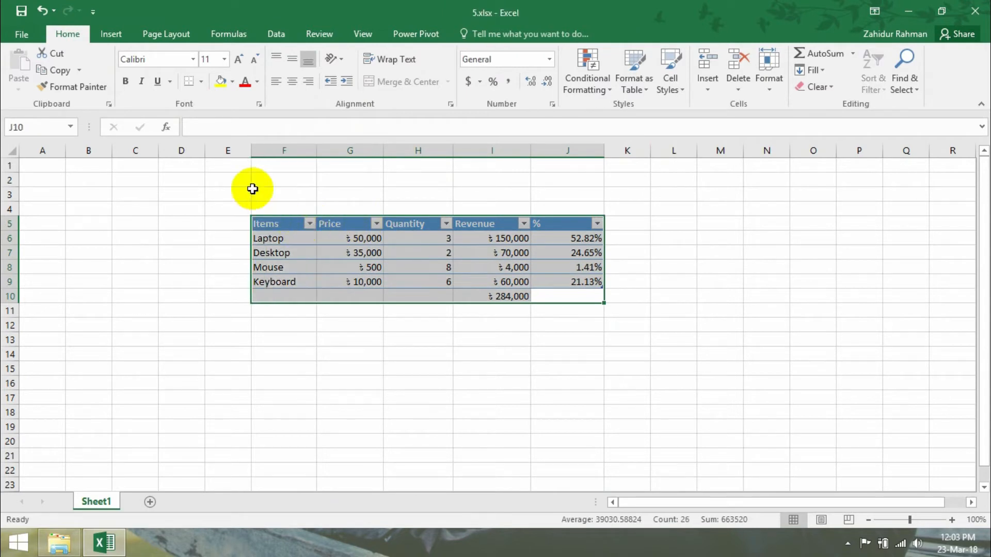
click(279, 81)
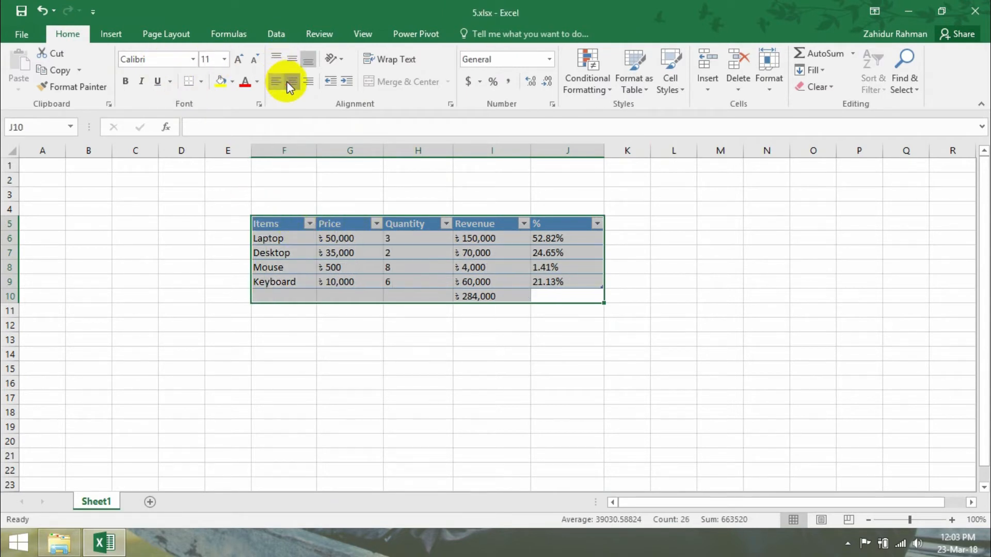
click(291, 82)
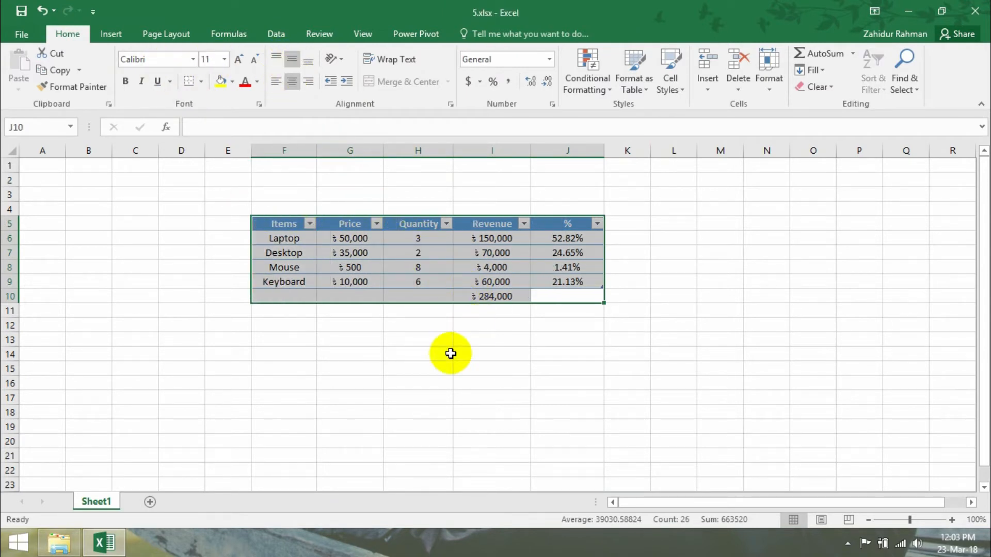
click(547, 369)
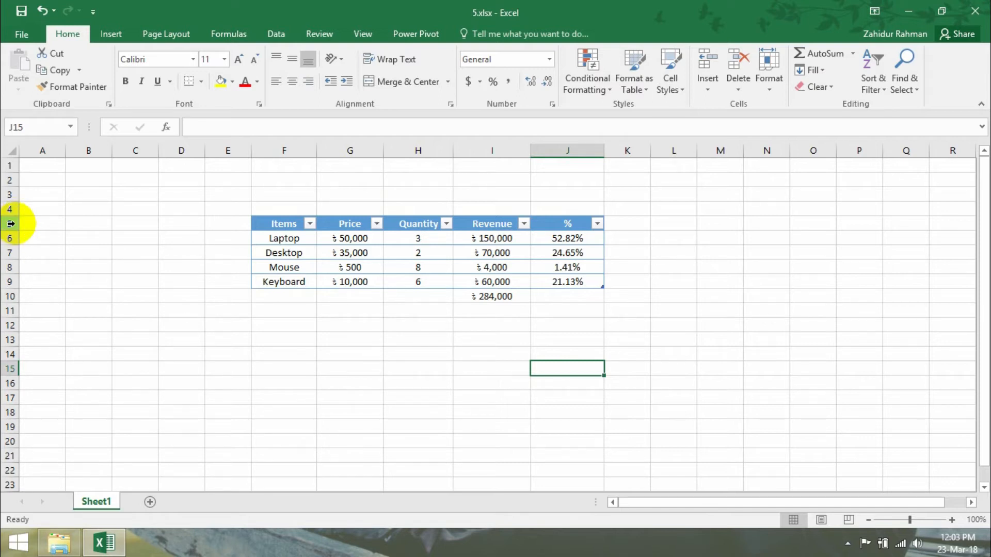
Step: Set the height of rows 5 to 9 to 21
drag(10, 233, 10, 239)
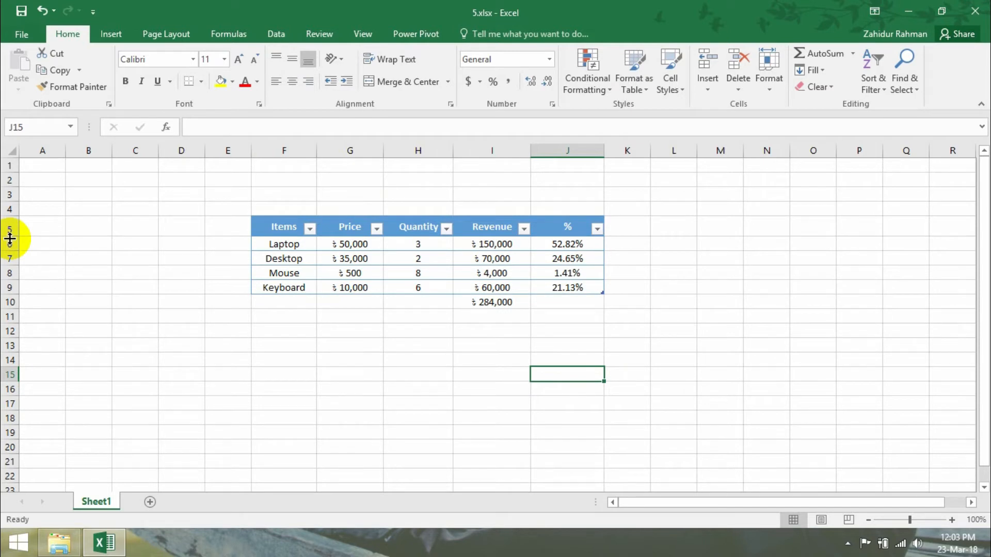
drag(9, 224, 3, 288)
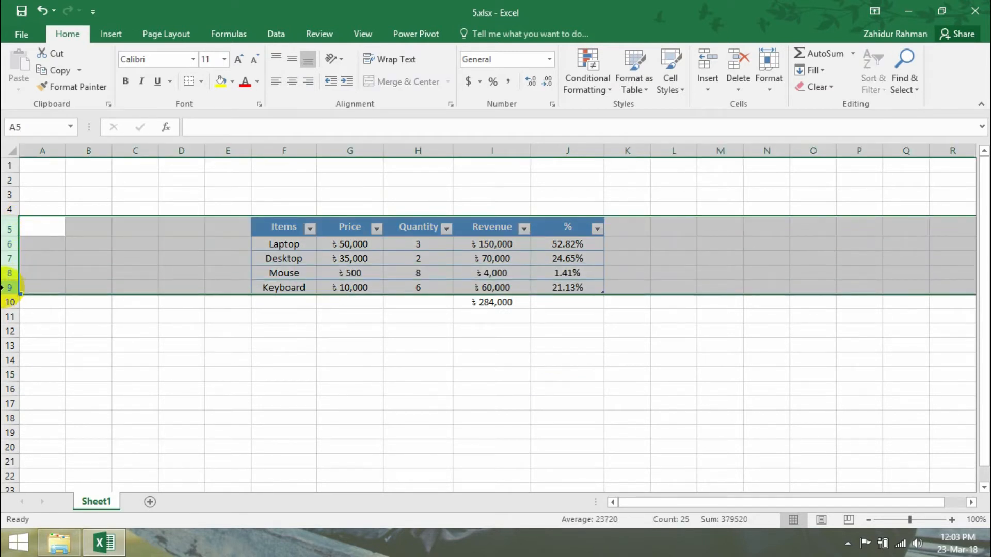
right_click(3, 252)
click(55, 422)
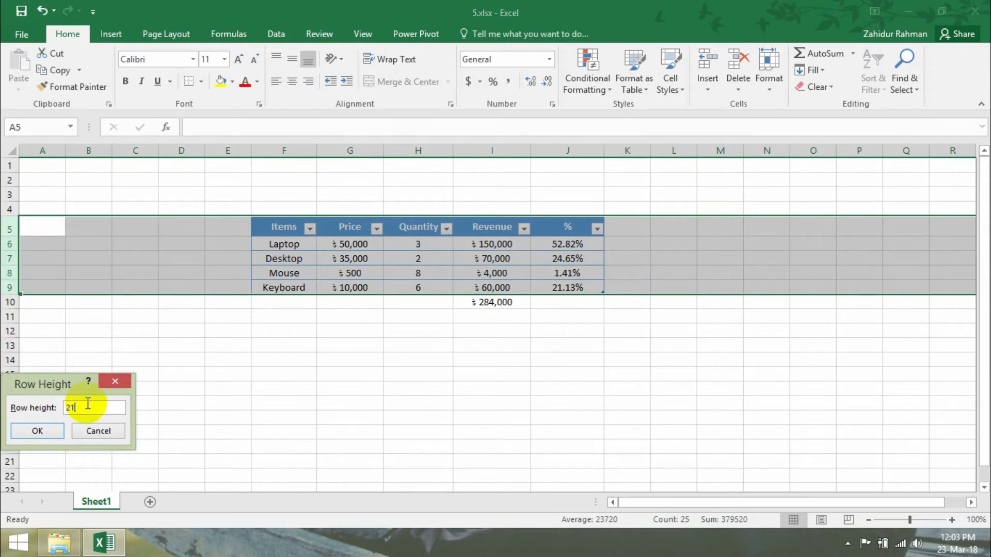
click(28, 430)
click(348, 408)
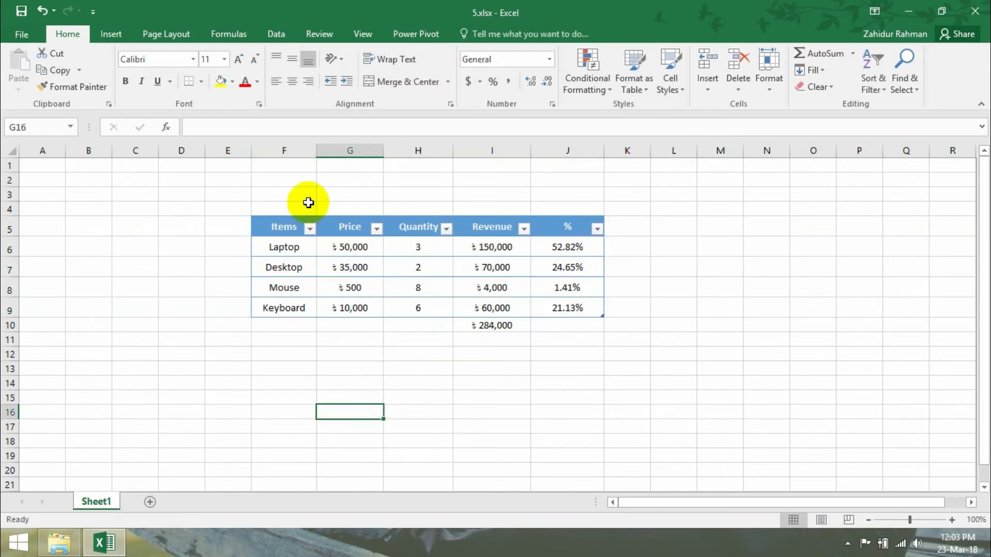
Step: Set the width of columns F to J to 13
drag(261, 151, 312, 170)
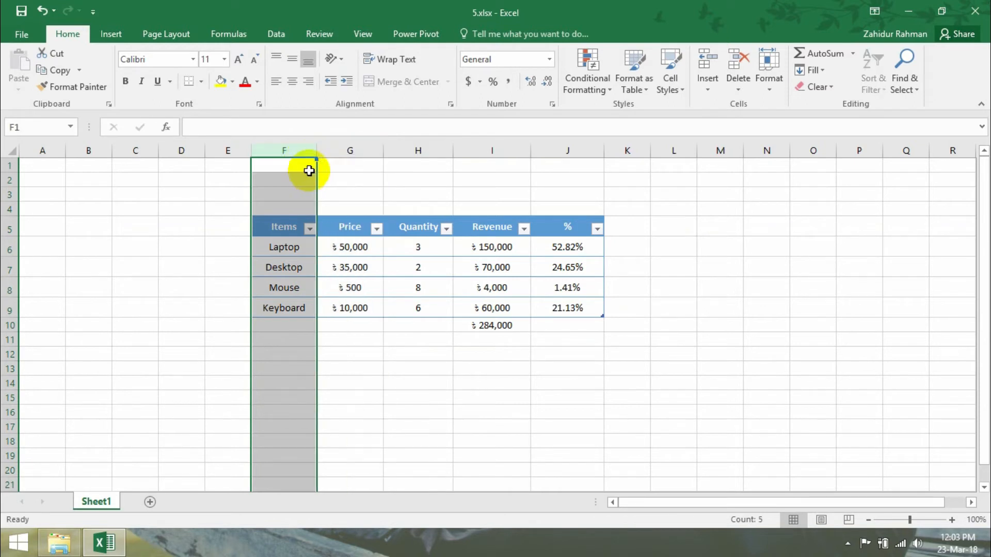
click(274, 244)
drag(319, 149, 549, 148)
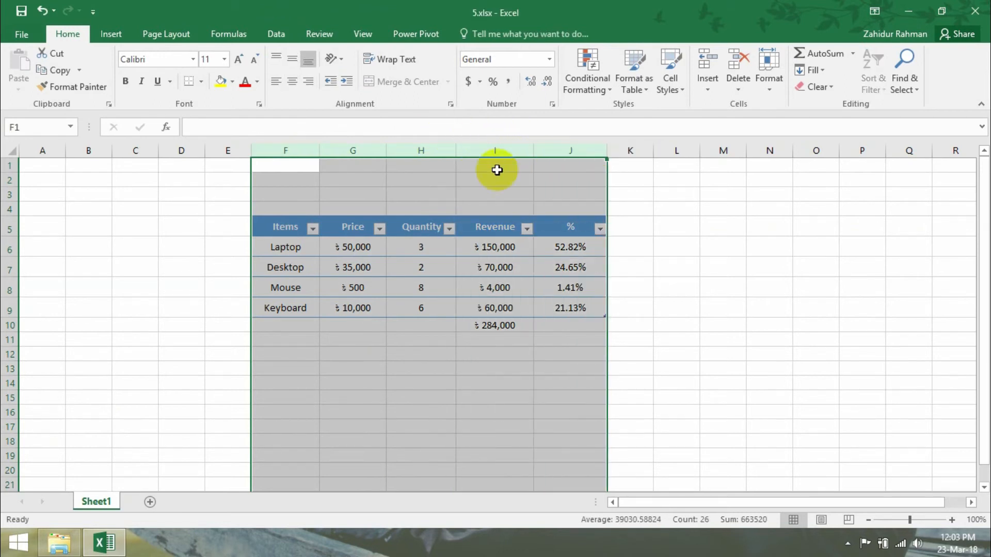
right_click(404, 153)
click(448, 327)
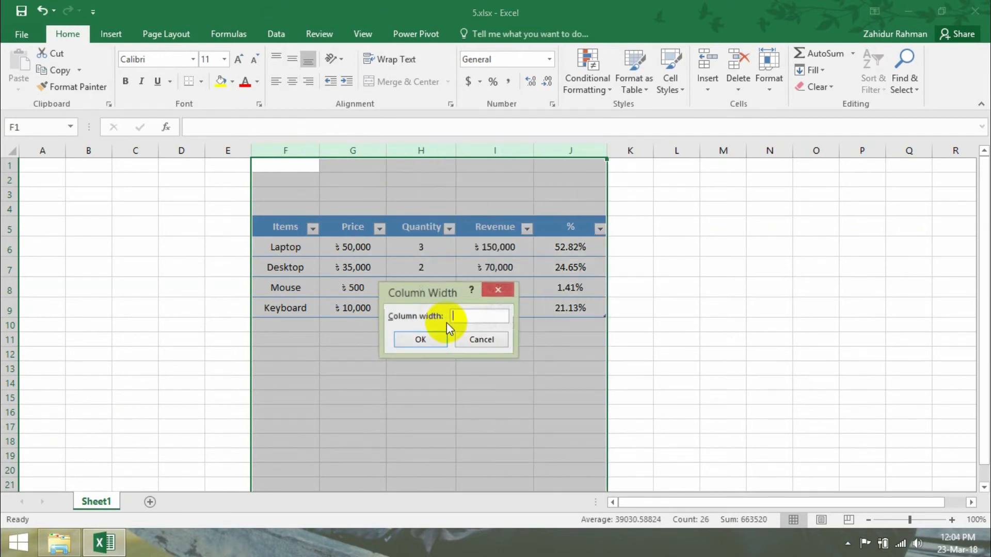
text(13)
click(434, 339)
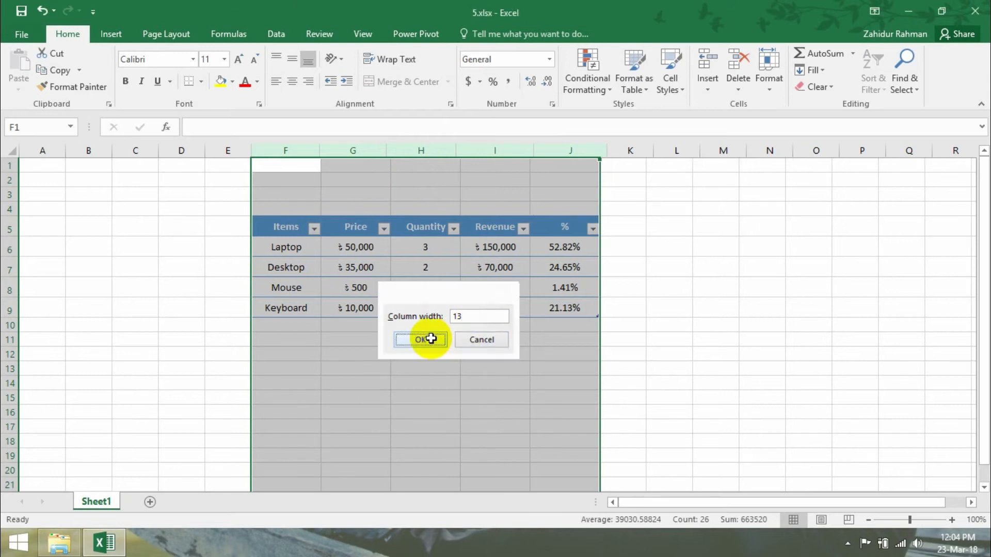
click(453, 413)
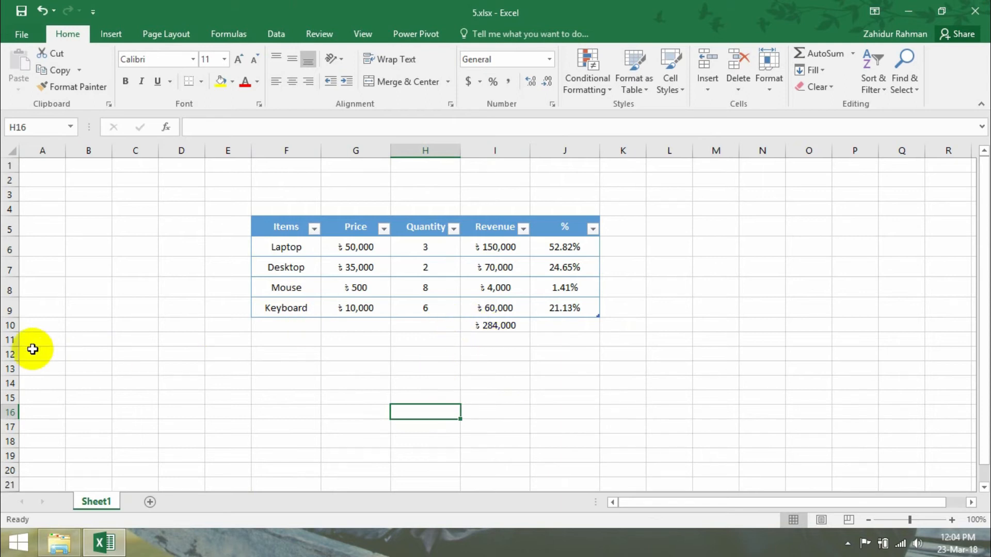
Step: Set the height of row 10, which holds the revenue total, to 21
drag(10, 332, 9, 334)
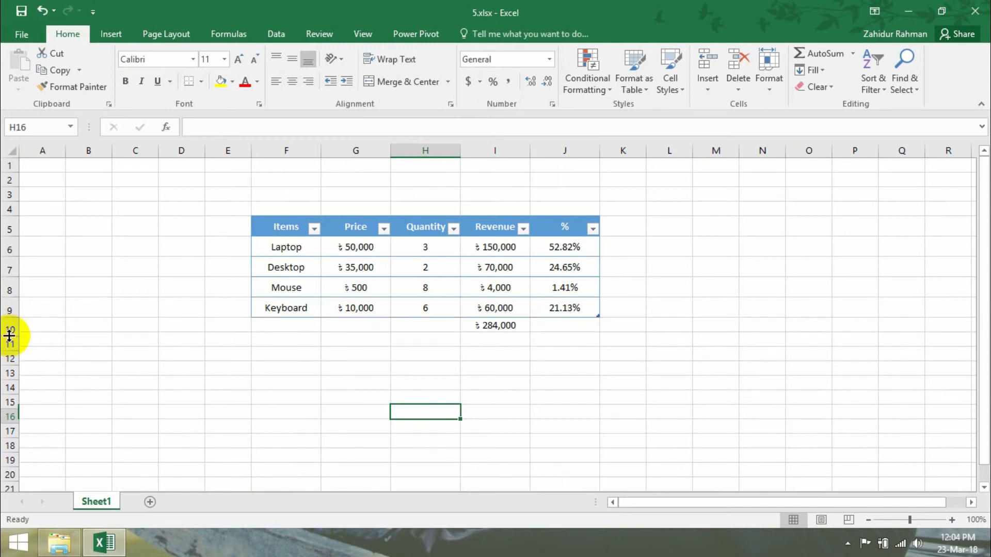
right_click(11, 329)
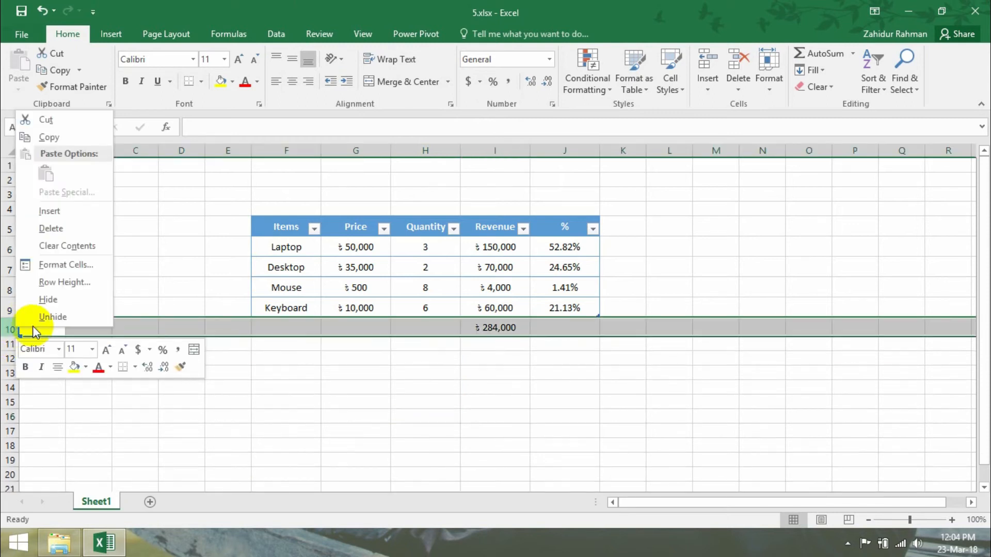
click(64, 282)
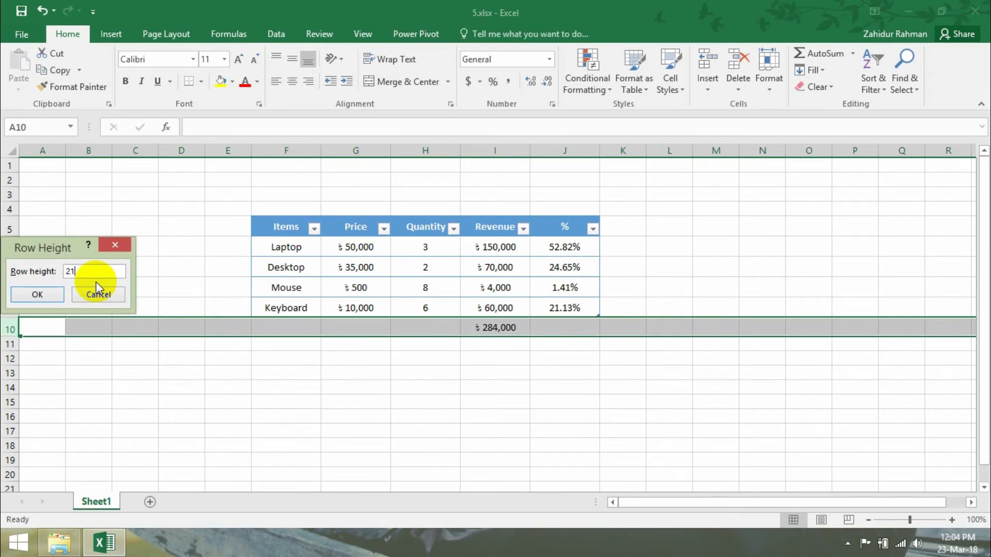
click(52, 295)
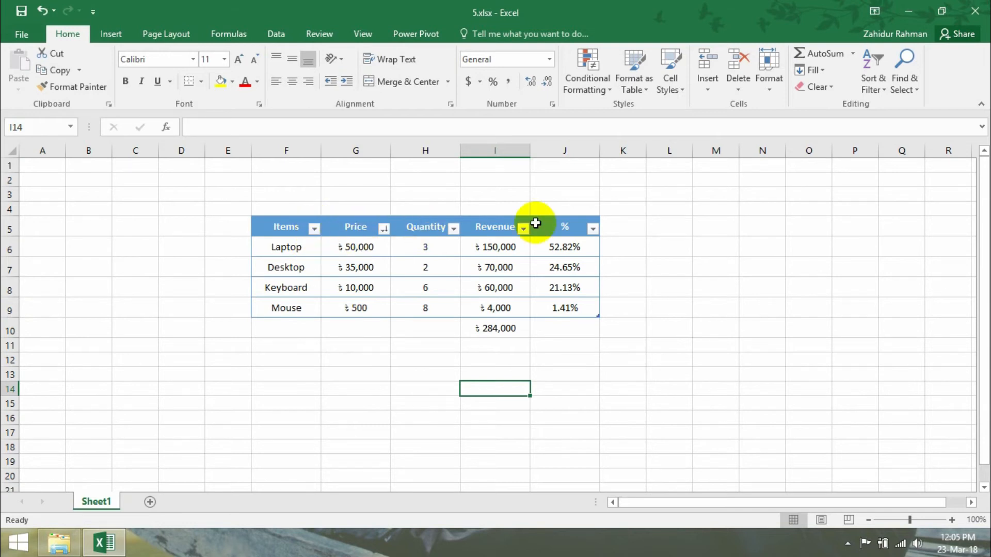
Step: Filter the Items column to show only Keyboard, and show all items again
click(314, 229)
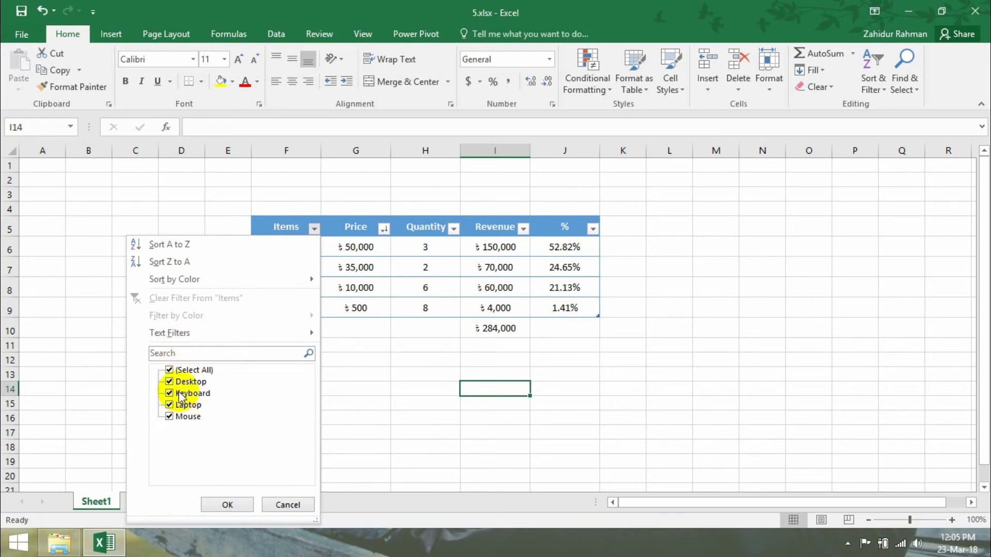
click(173, 372)
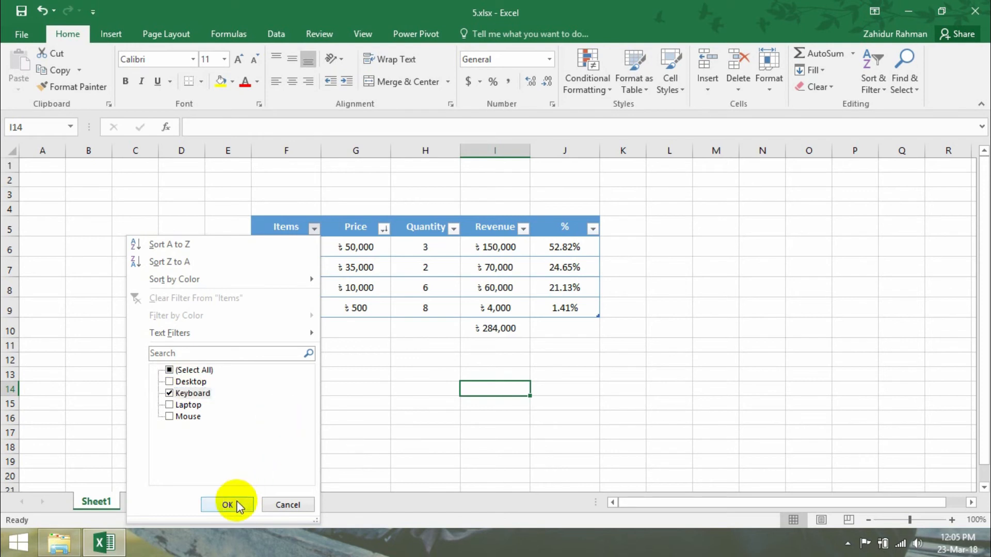
click(228, 505)
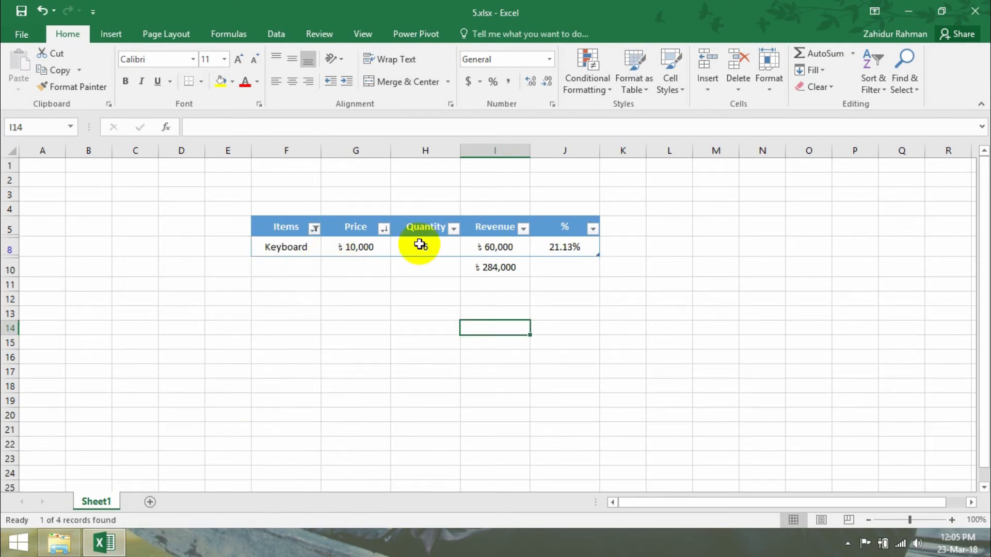
click(314, 230)
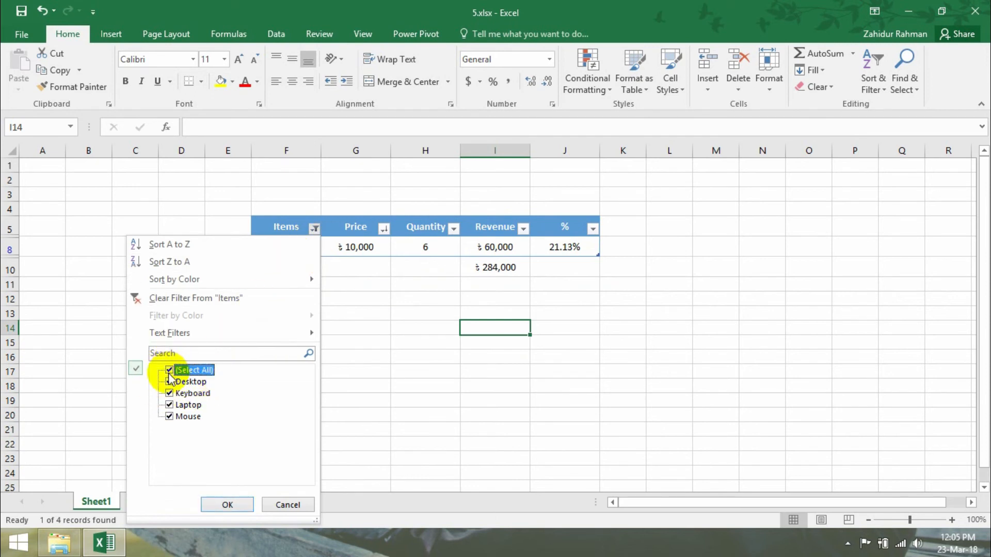
click(228, 506)
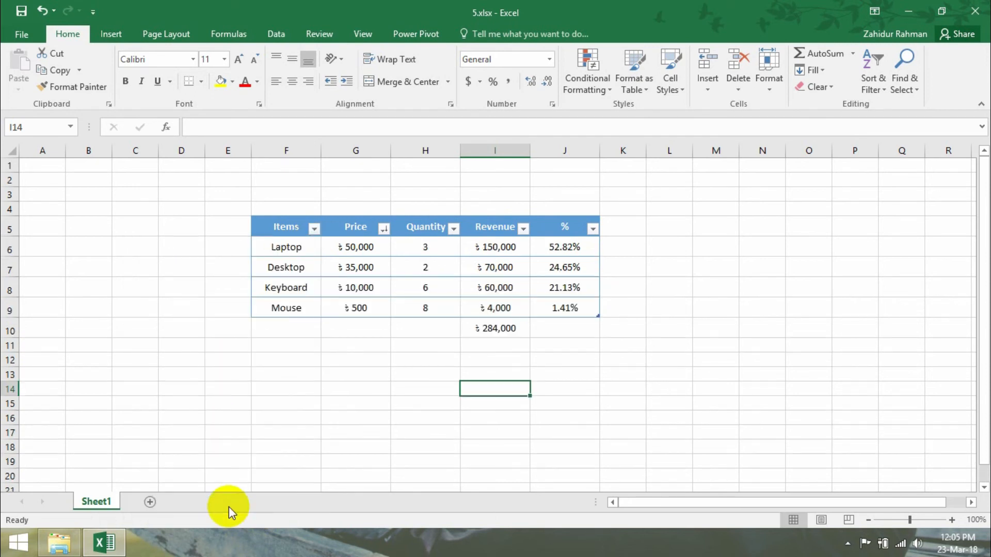
Step: Sort the table by Price and after that by Quantity, each from smallest to largest
click(384, 230)
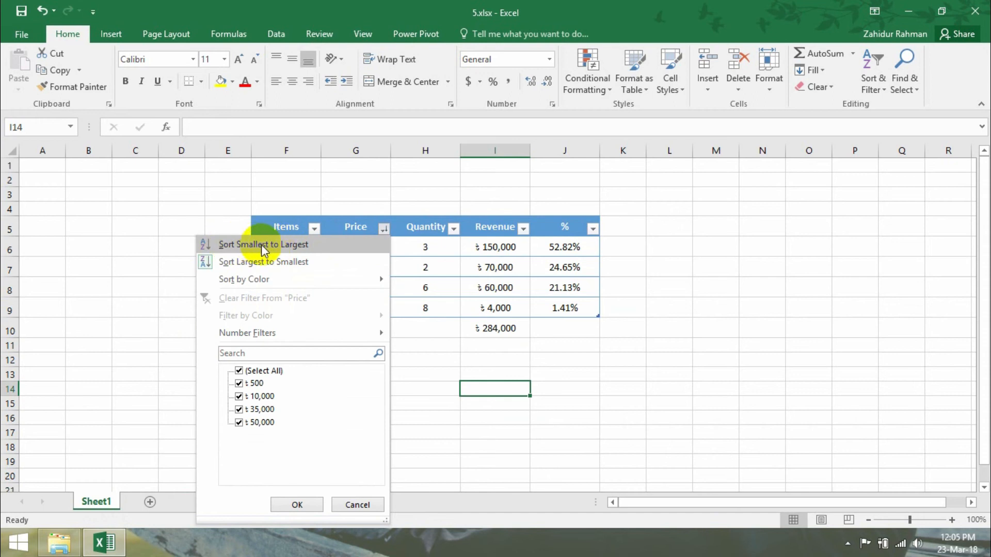
click(307, 244)
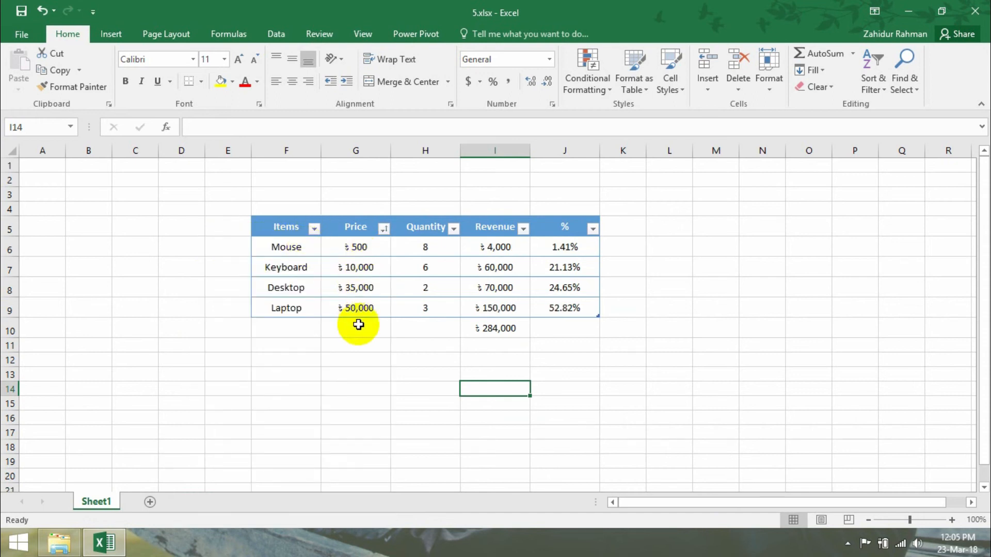
click(453, 228)
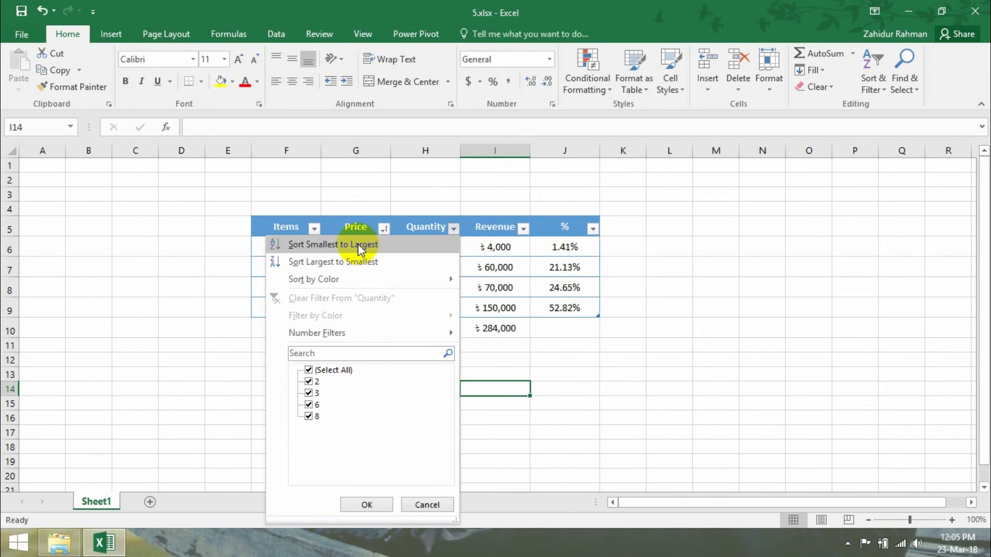
click(358, 244)
Step: Sort the table by Quantity from largest to smallest
click(453, 228)
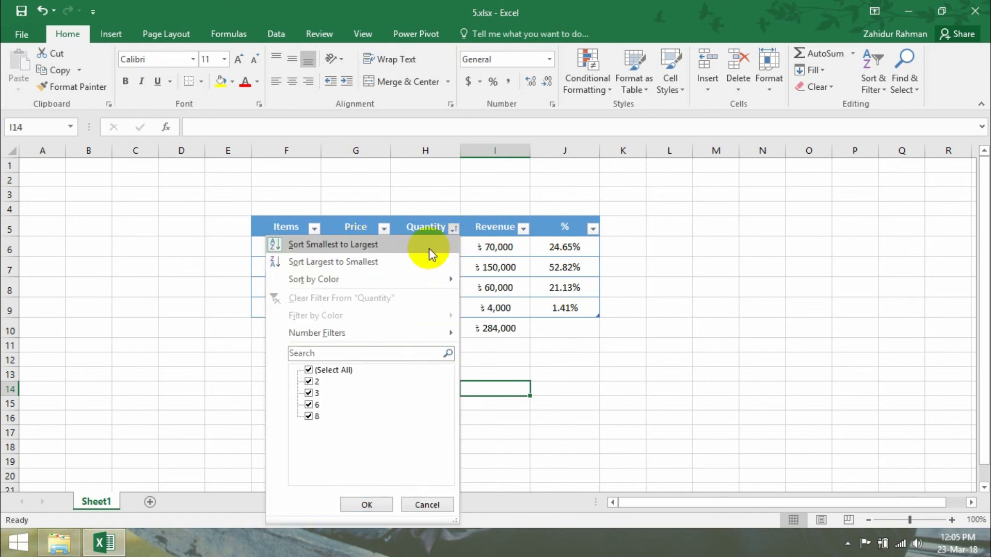
click(379, 262)
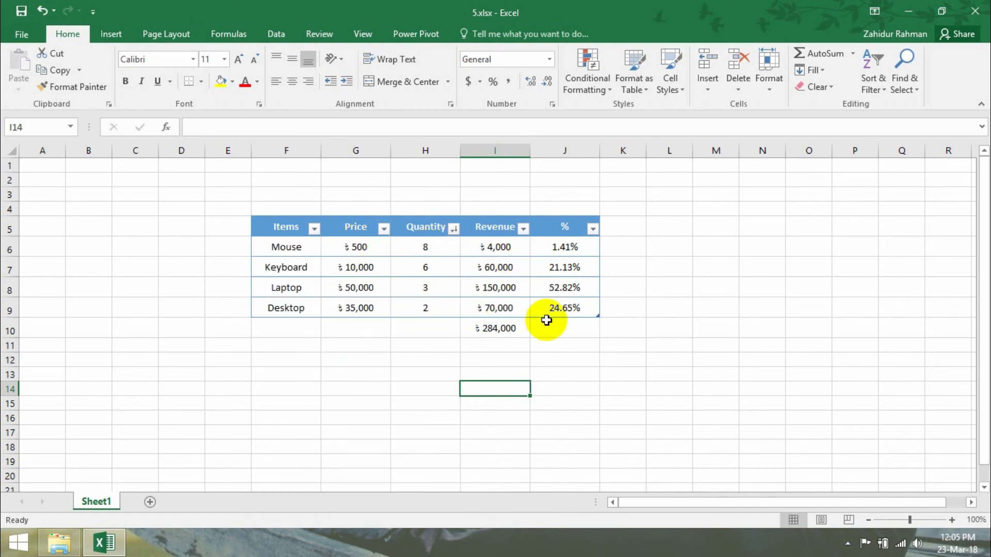
click(322, 309)
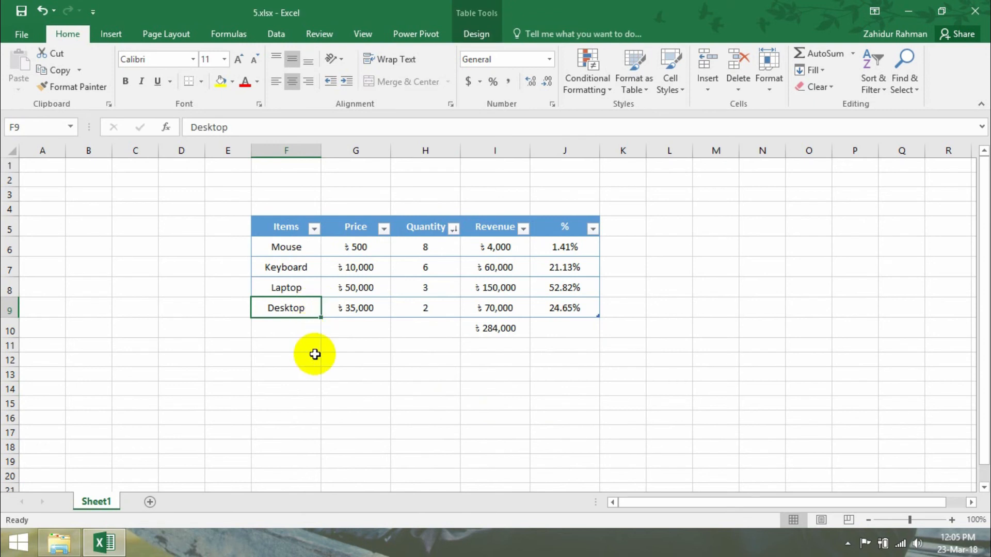
click(332, 321)
click(354, 307)
click(426, 307)
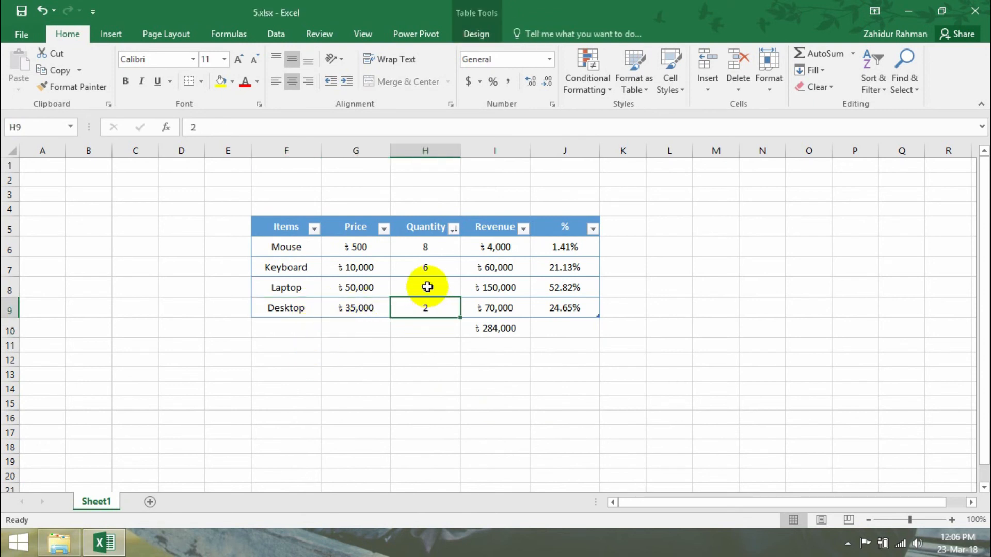
click(427, 287)
click(369, 283)
click(383, 228)
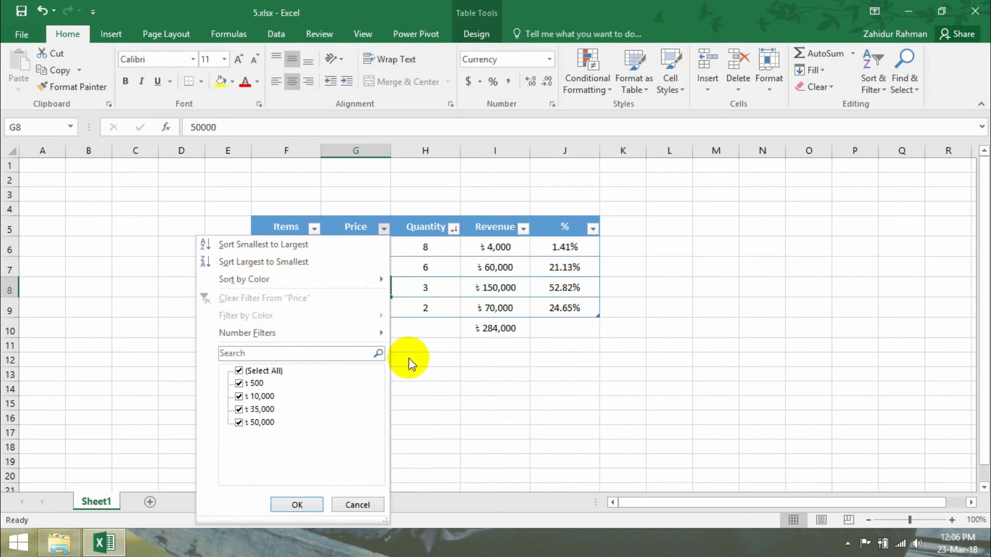
click(533, 327)
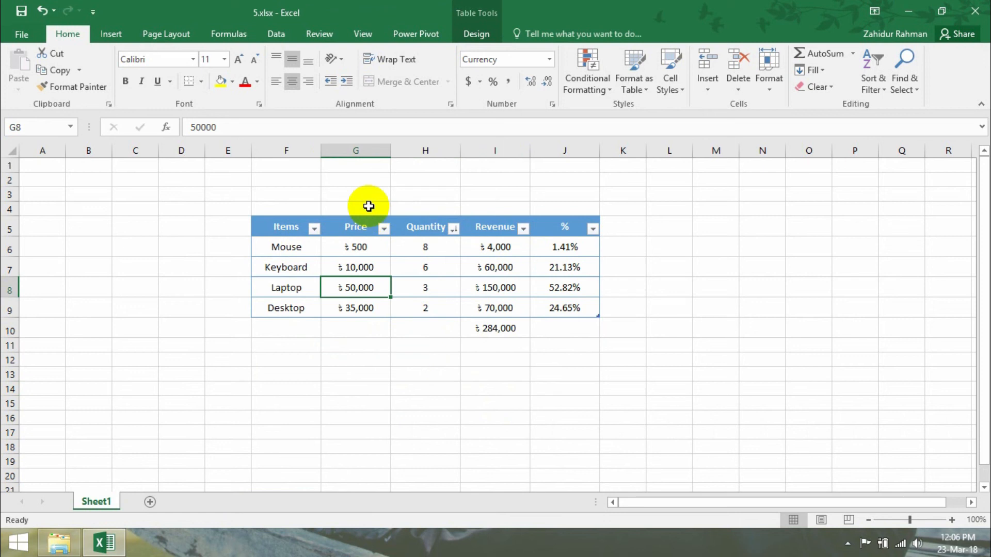
double_click(258, 217)
click(601, 374)
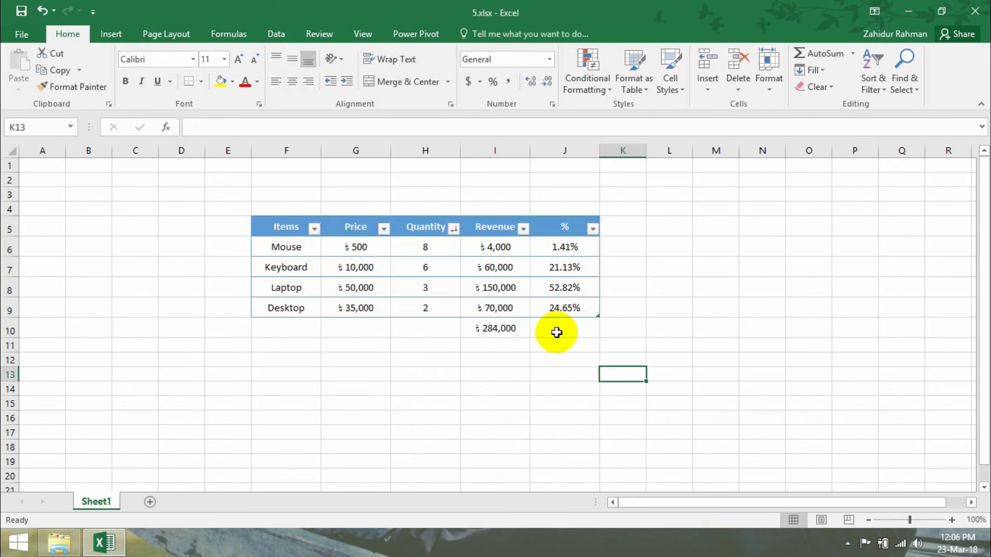